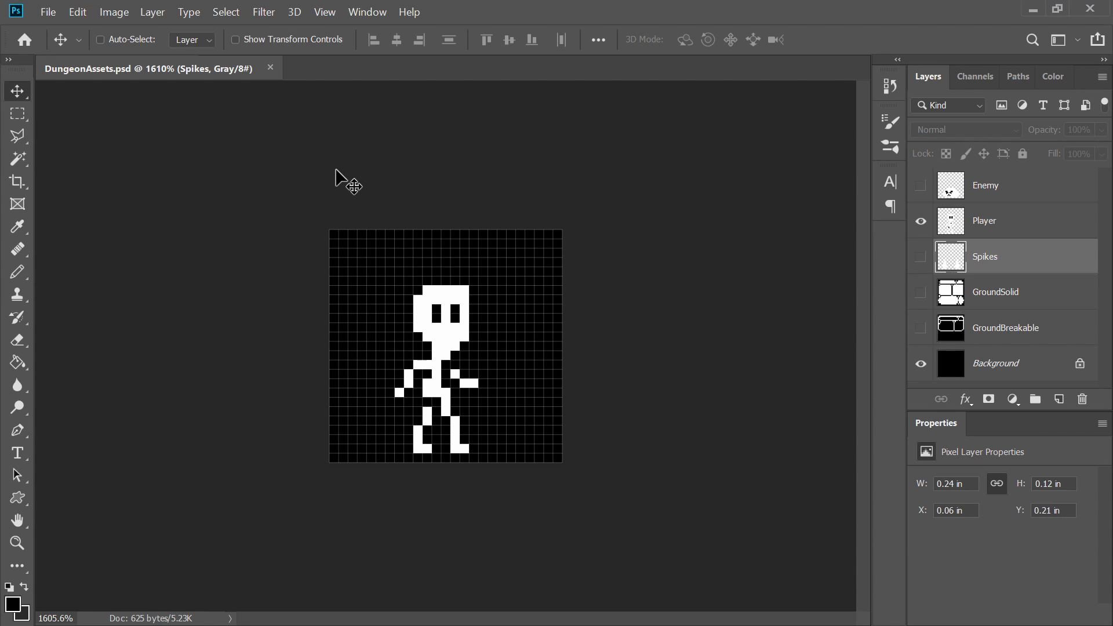
Step: Save the document as Experiment.psd with Maximize Compatibility
{"action": "left_click", "coordinate": [56, 15]}
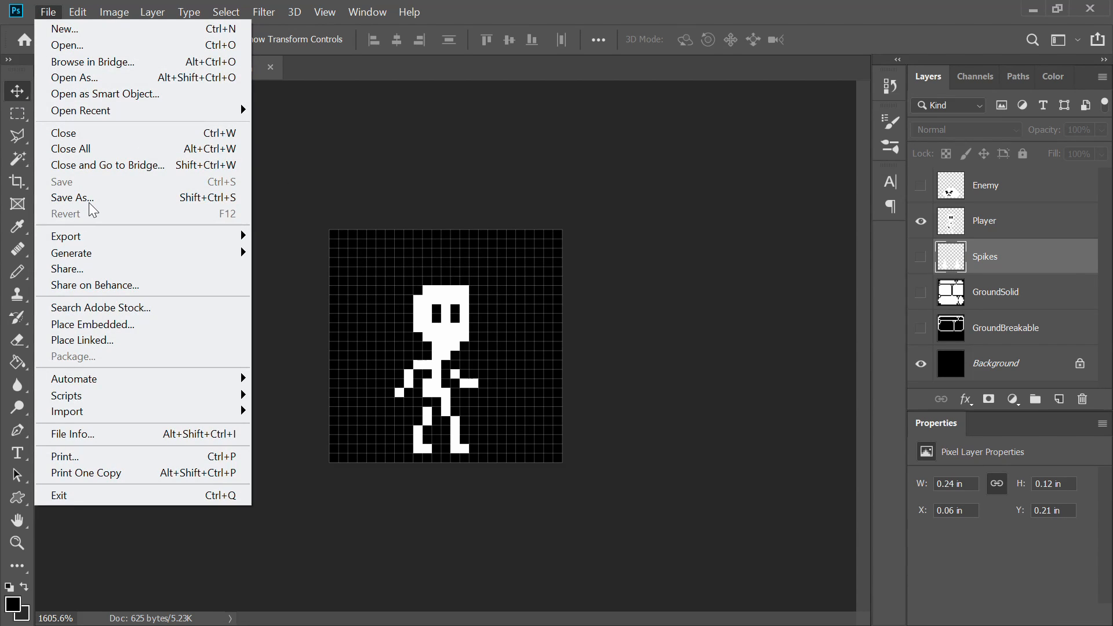
{"action": "left_click", "coordinate": [87, 199]}
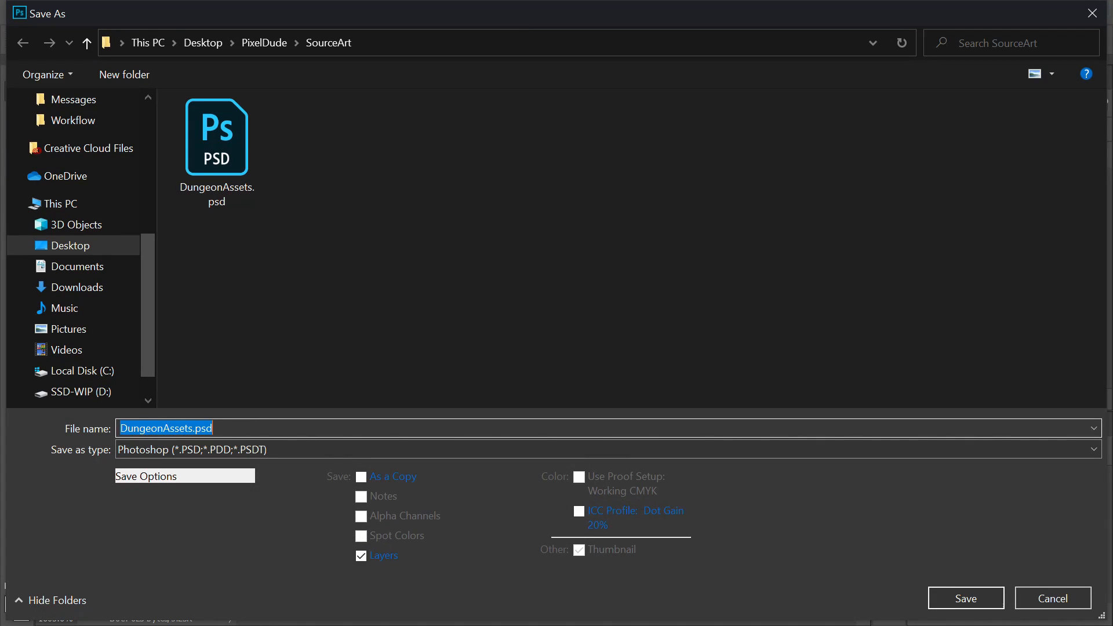
{"action": "type", "text": "Exper"}
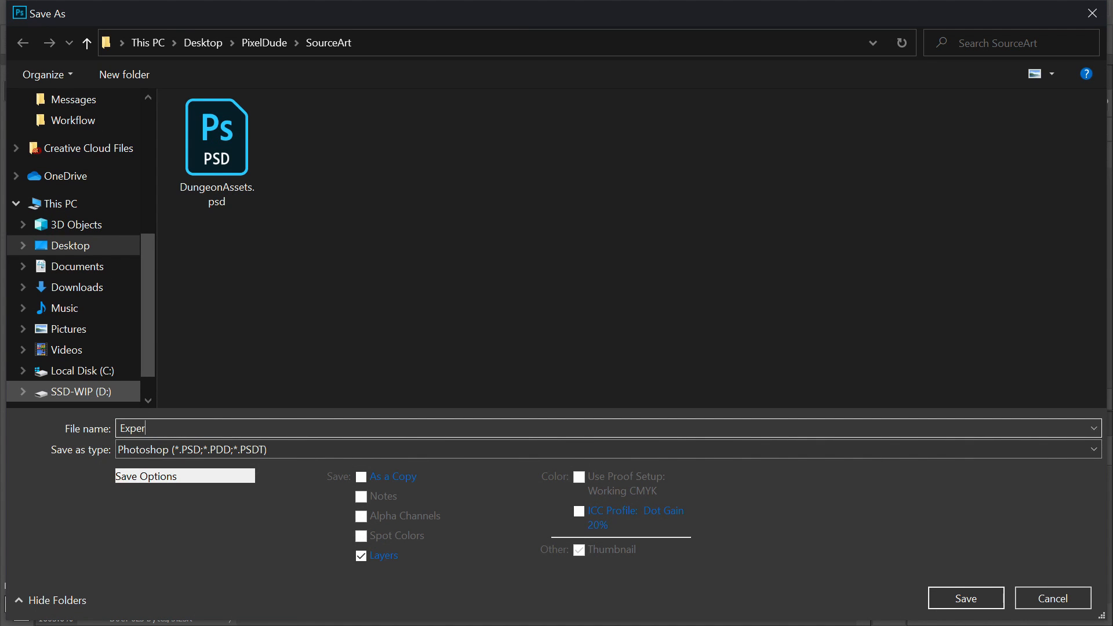
{"action": "type", "text": "iment"}
{"action": "key", "text": "Return"}
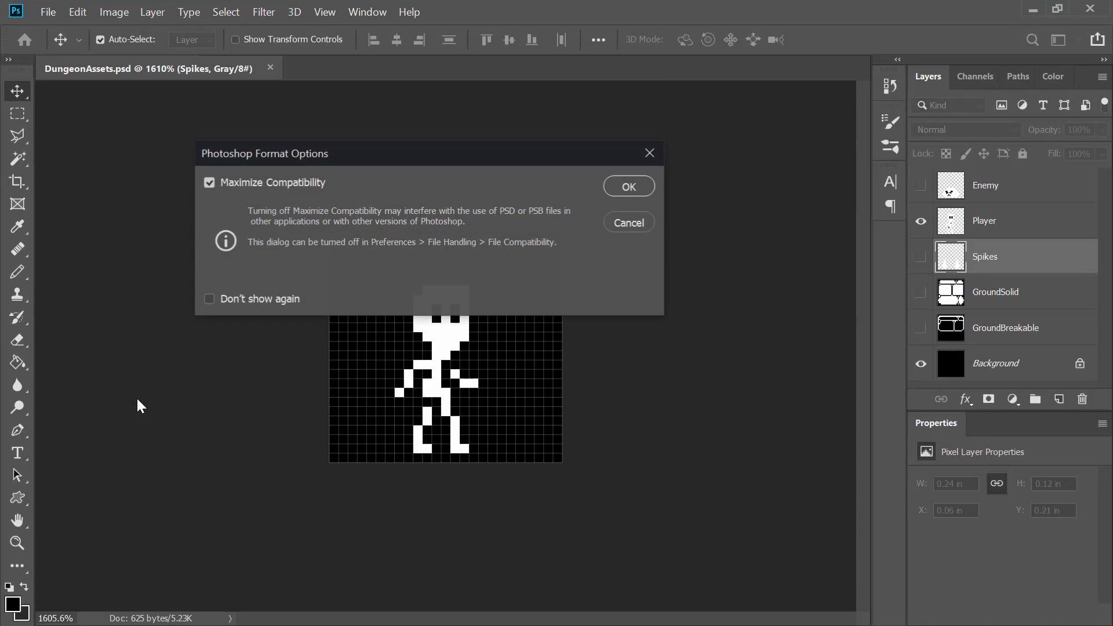
{"action": "left_click", "coordinate": [625, 186]}
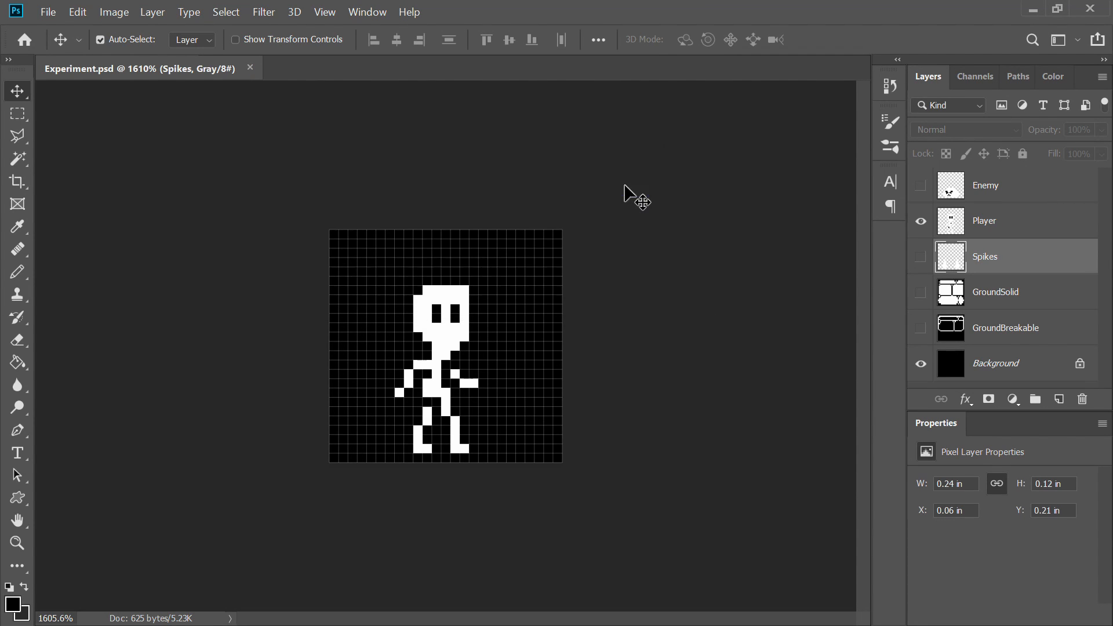
Step: Open the Canvas Size dialog, switch its units to pixels and set the anchor to bottom centre
{"action": "scroll", "coordinate": [398, 243], "scroll_direction": "down", "scroll_amount": 2}
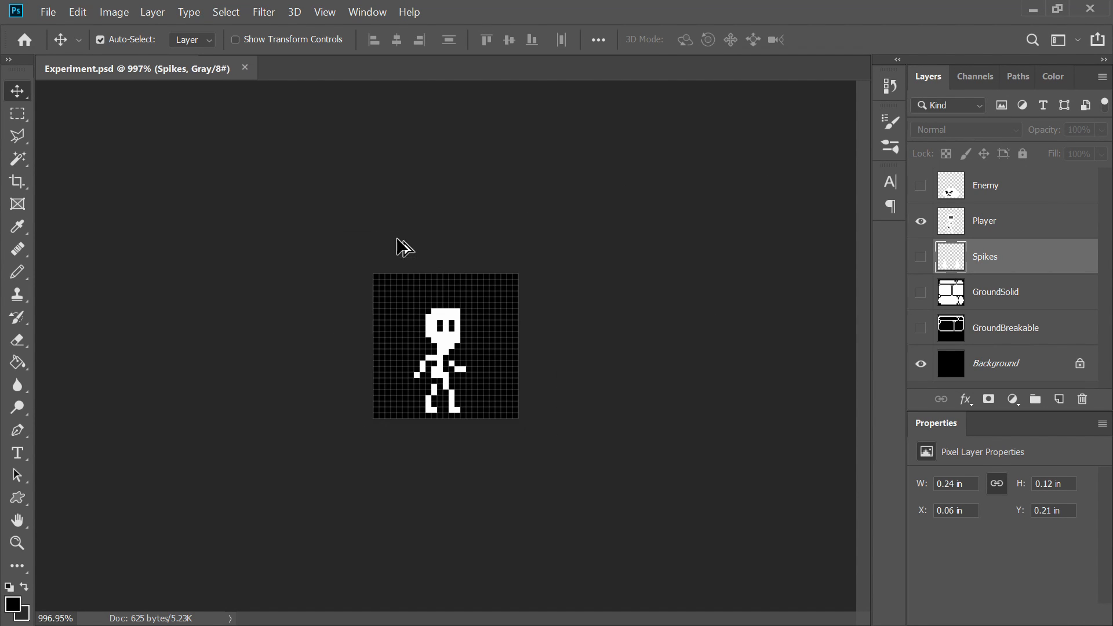
{"action": "scroll", "coordinate": [388, 256], "scroll_direction": "down", "scroll_amount": 1}
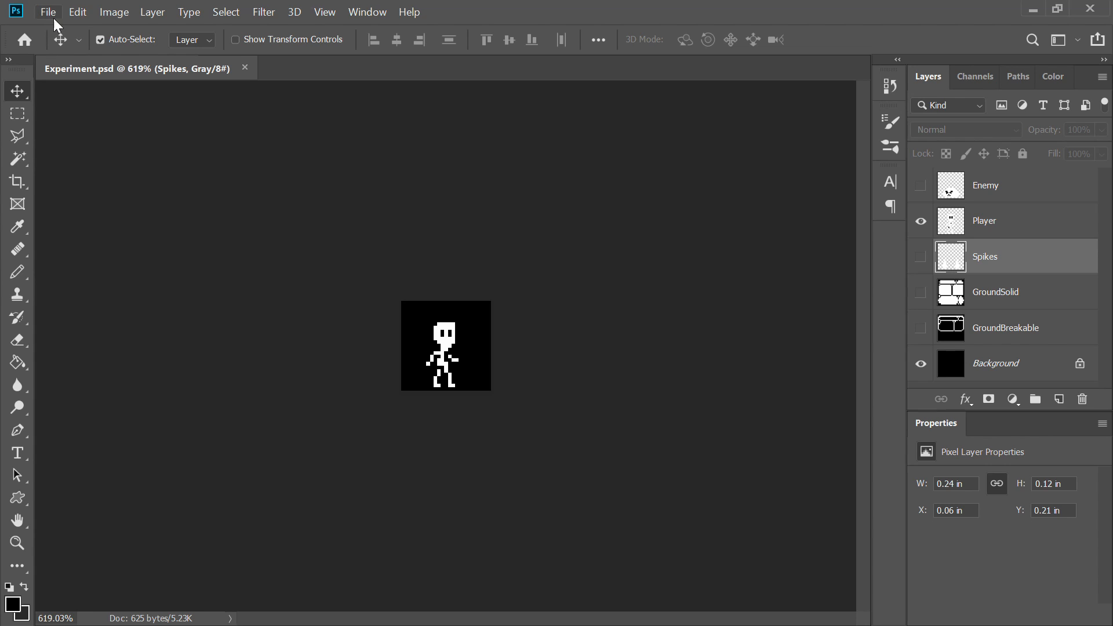
{"action": "left_click", "coordinate": [122, 12]}
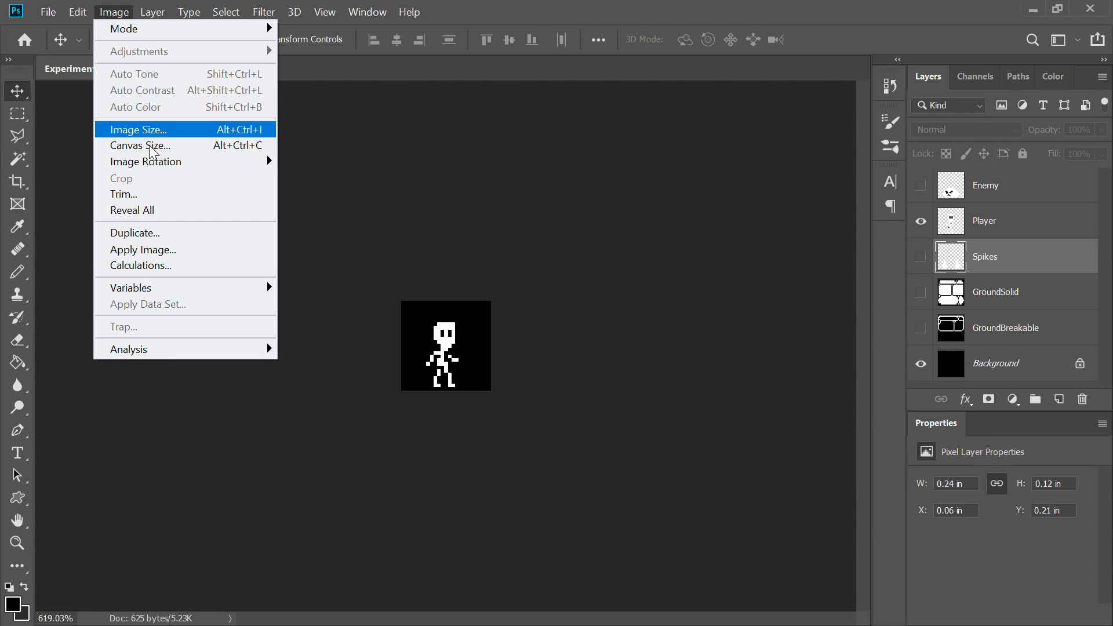
{"action": "left_click", "coordinate": [144, 130]}
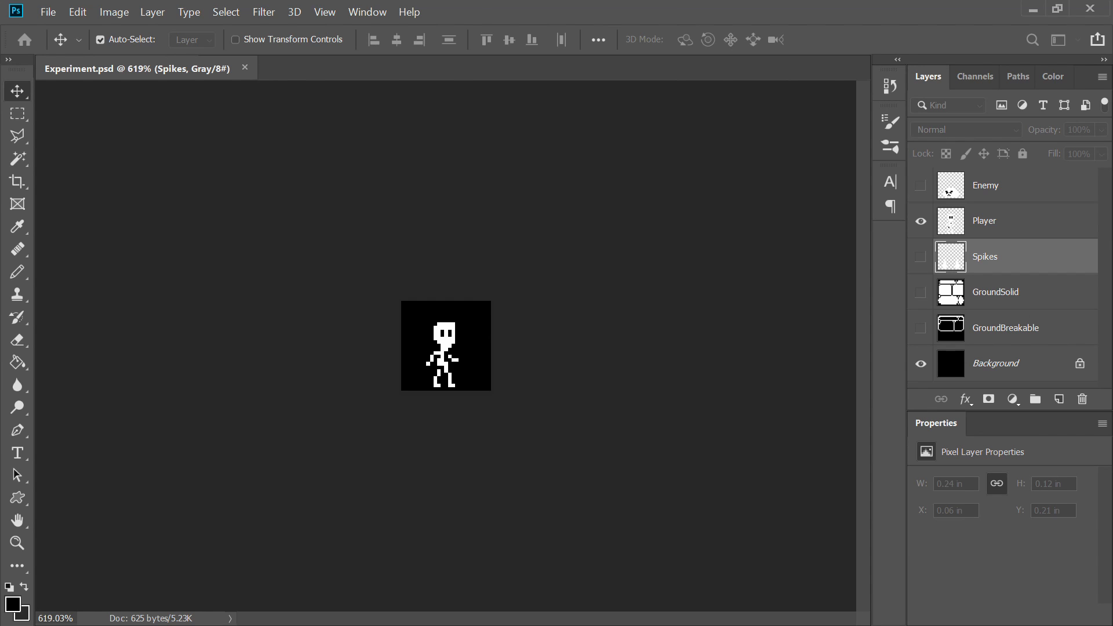
{"action": "left_click_drag", "start_coordinate": [489, 137], "coordinate": [740, 128]}
{"action": "left_click", "coordinate": [796, 237]}
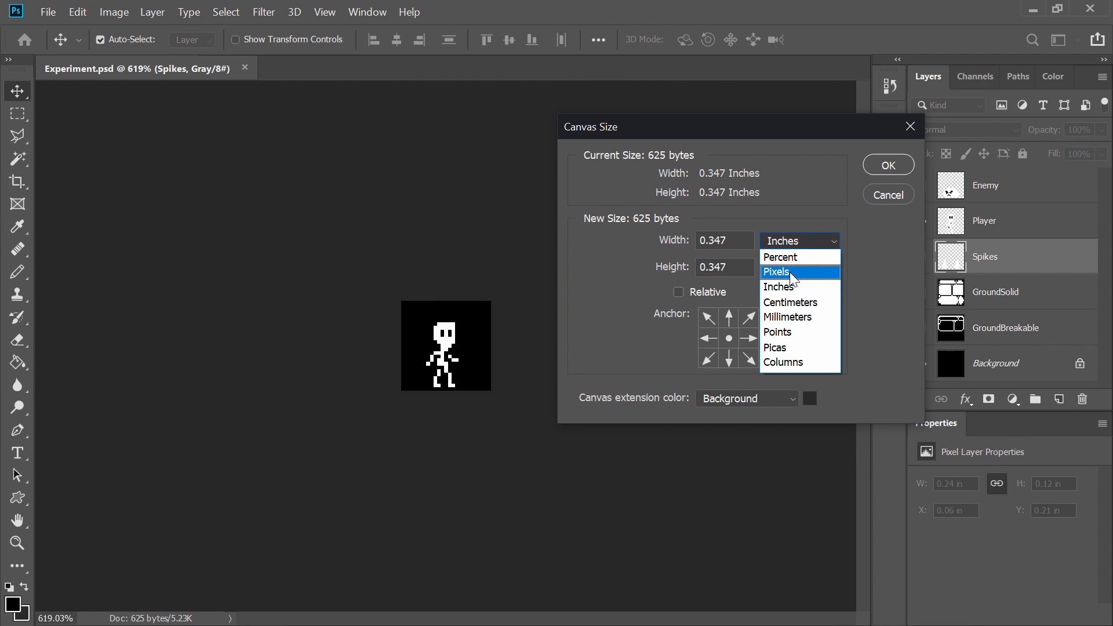
{"action": "left_click", "coordinate": [779, 272]}
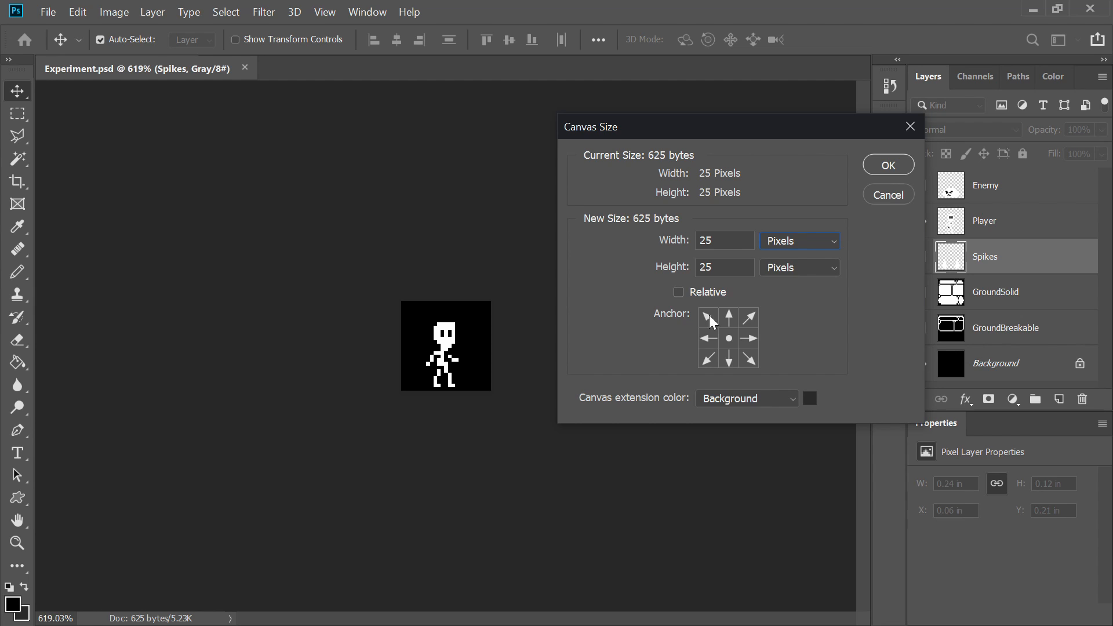
{"action": "left_click", "coordinate": [730, 359]}
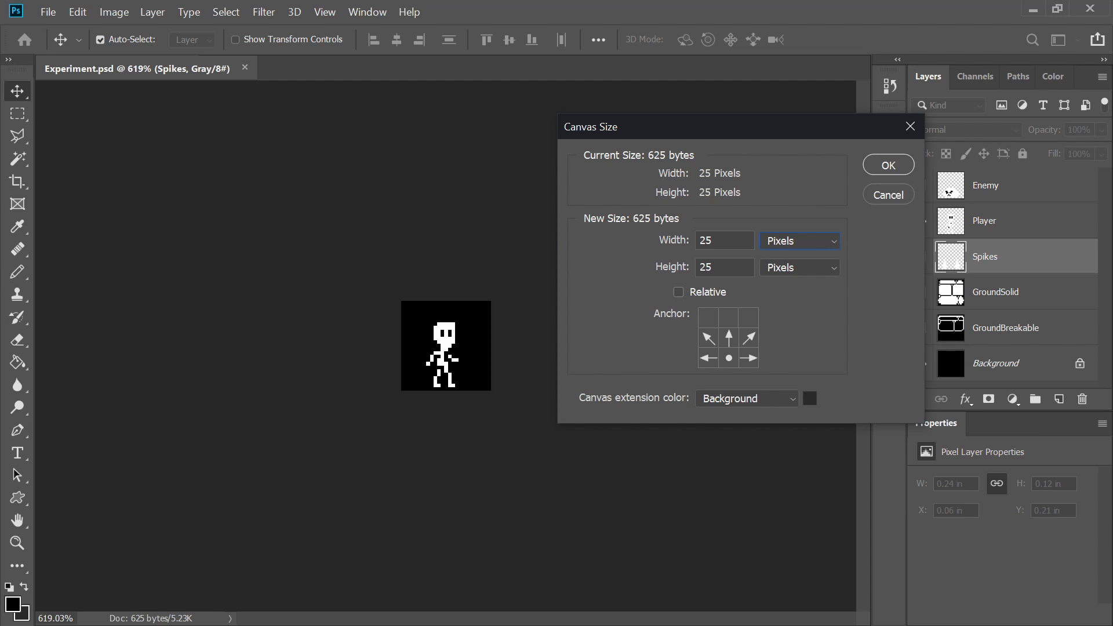
Step: Resize the canvas to 75 by 75 pixels
{"action": "key", "text": "shift+Tab"}
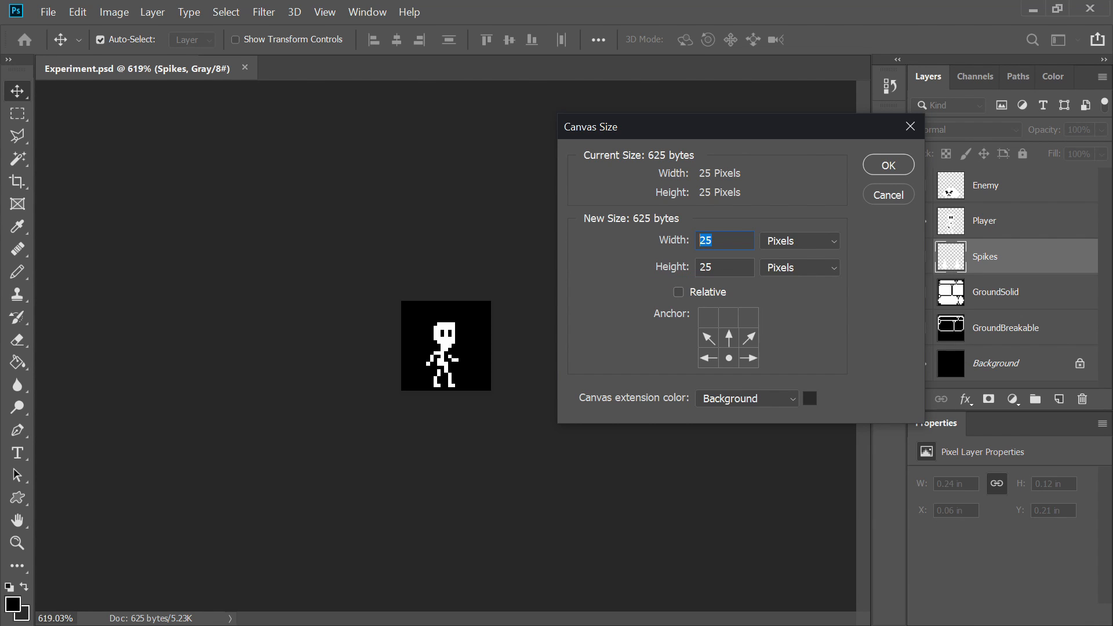
{"action": "type", "text": "75"}
{"action": "key", "text": "Down"}
{"action": "key", "text": "Tab"}
{"action": "key", "text": "Tab"}
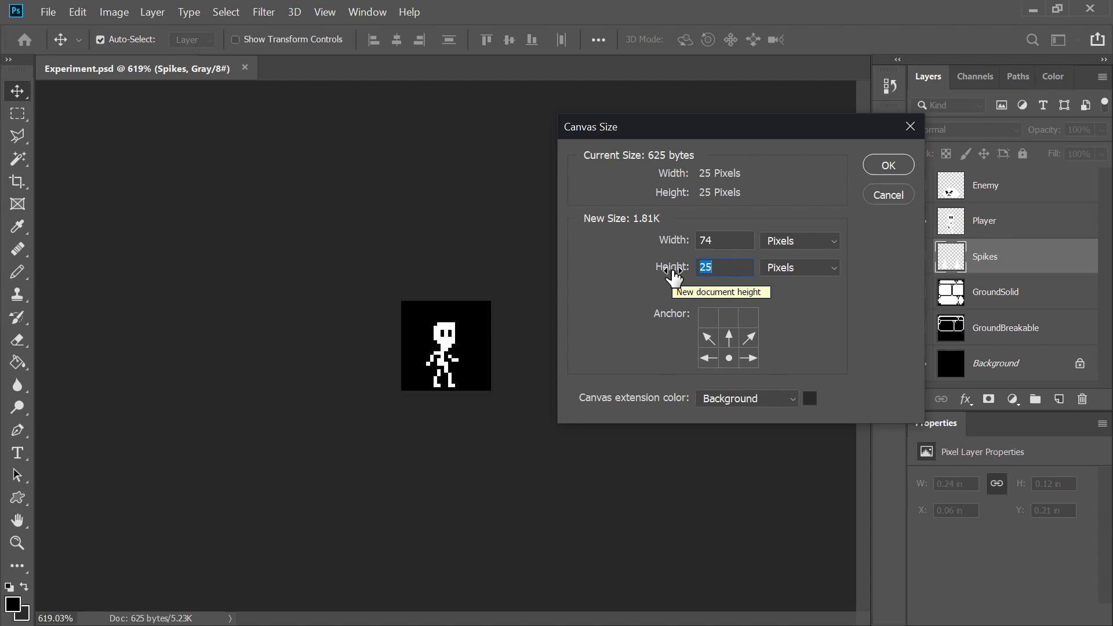
{"action": "type", "text": "75"}
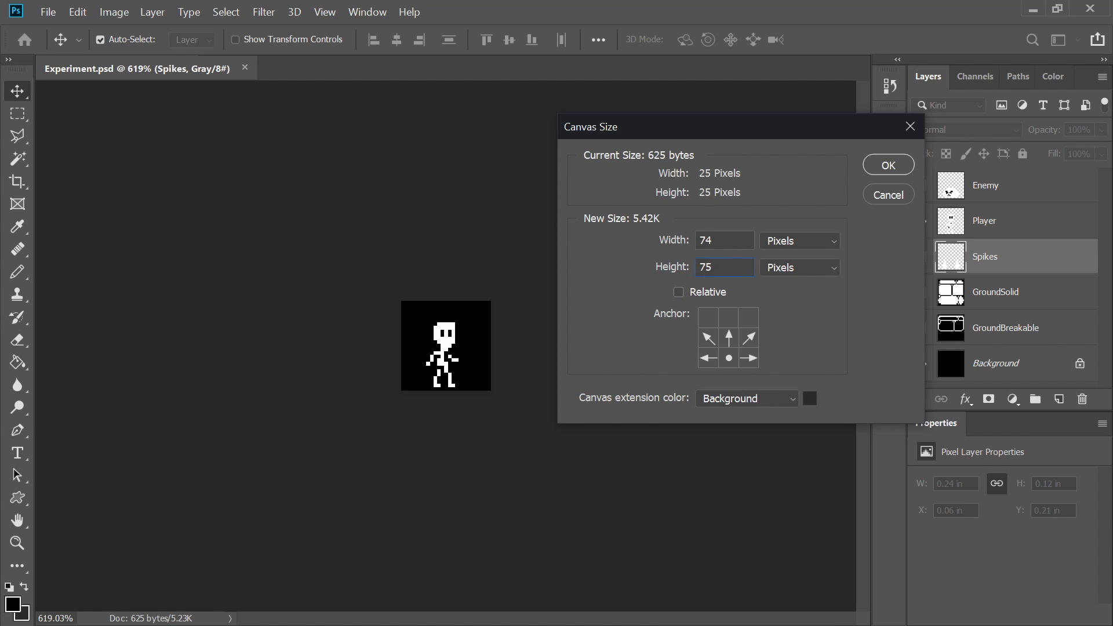
{"action": "key", "text": "shift+Tab"}
{"action": "type", "text": "75"}
{"action": "left_click", "coordinate": [893, 162]}
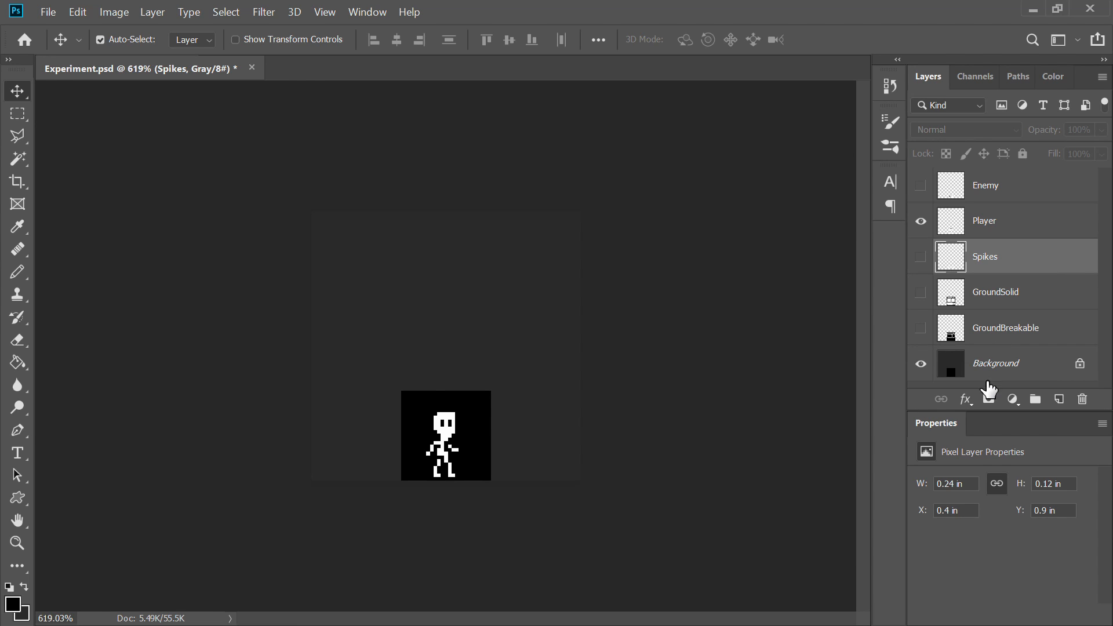
Step: Select the Background layer and fill its extended area with black using the Paint Bucket
{"action": "left_click", "coordinate": [19, 362]}
{"action": "left_click", "coordinate": [20, 568]}
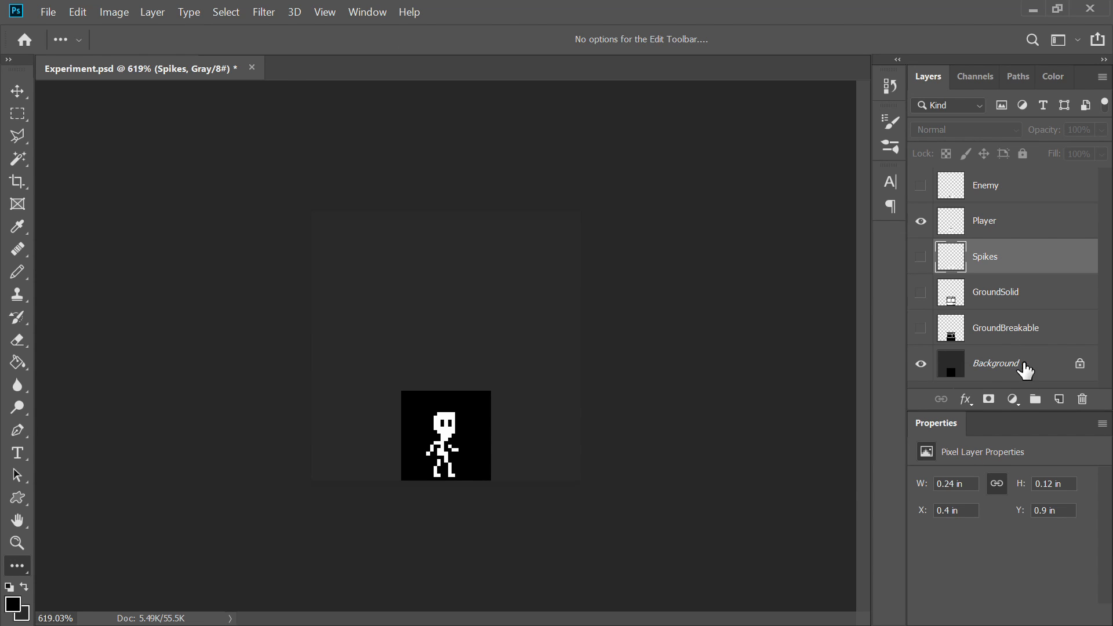
{"action": "left_click", "coordinate": [992, 371]}
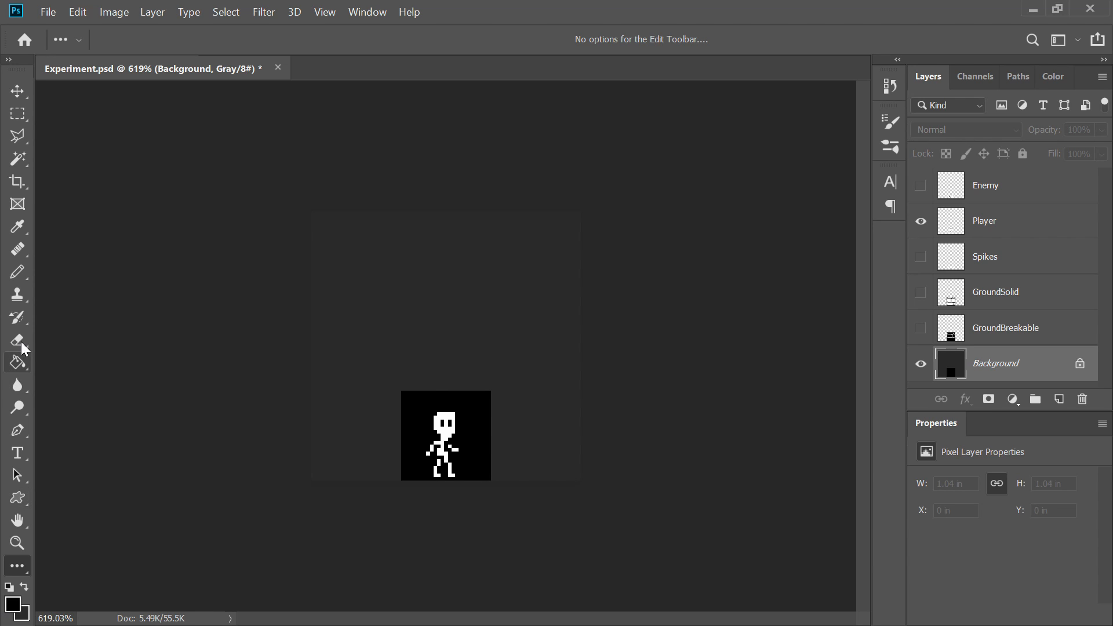
{"action": "left_click", "coordinate": [19, 363]}
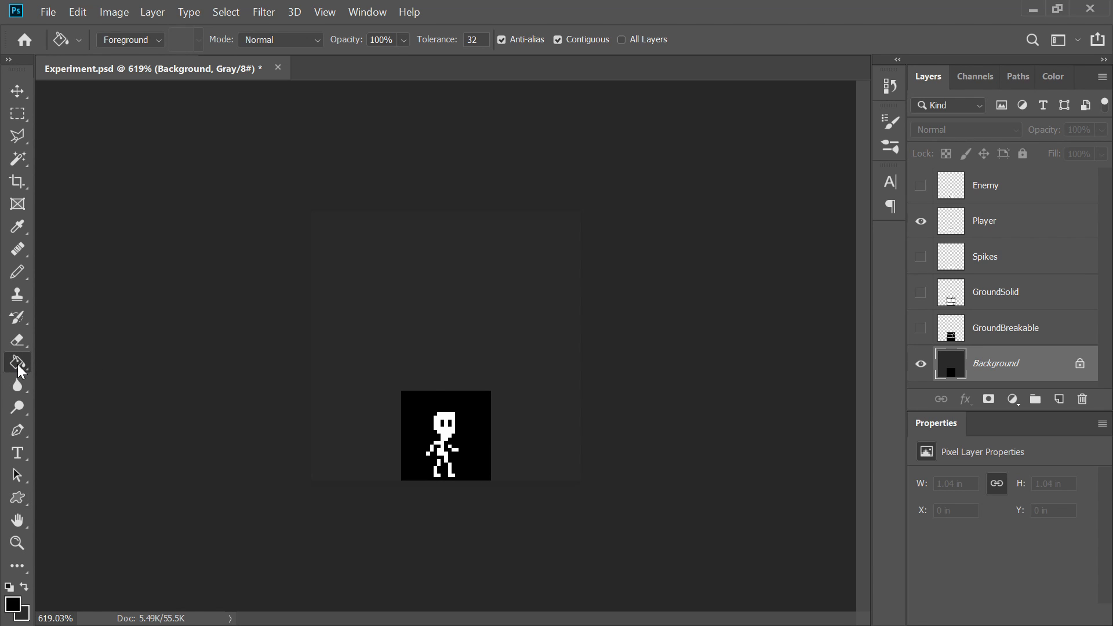
{"action": "left_click", "coordinate": [342, 340]}
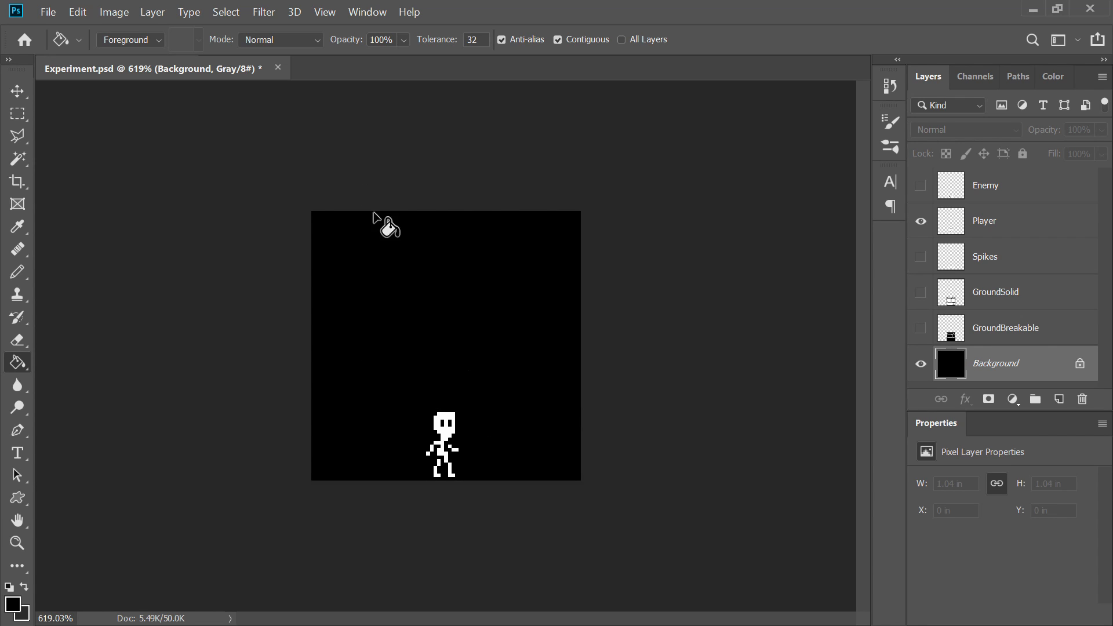
Step: Experiment with filling the whole Background layer using the foreground and background colours
{"action": "key", "text": "ctrl+a"}
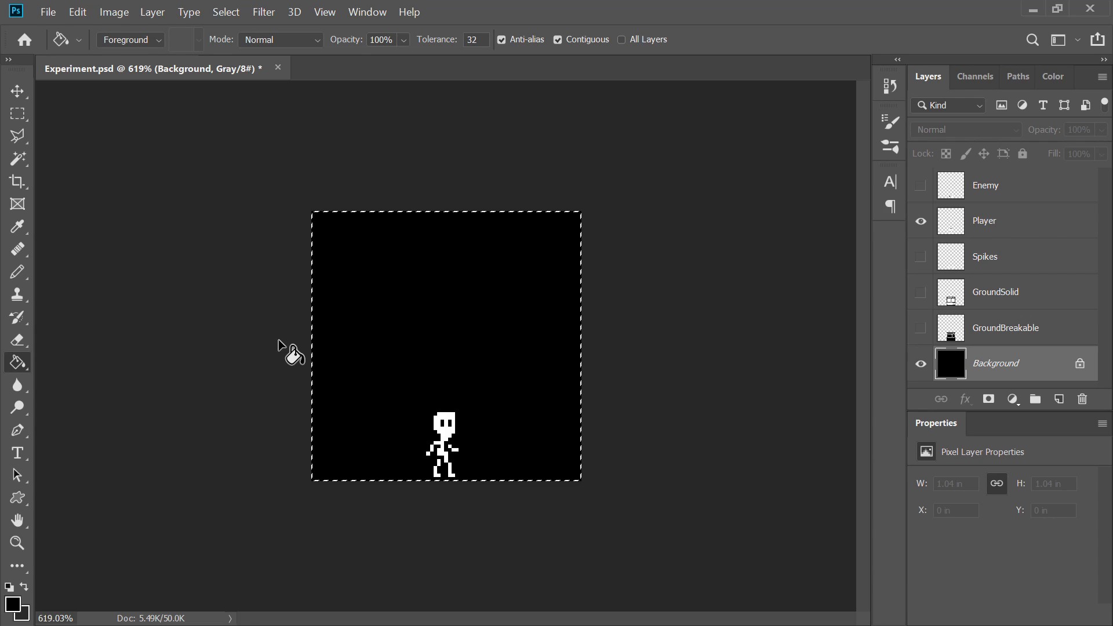
{"action": "key", "text": "ctrl+d"}
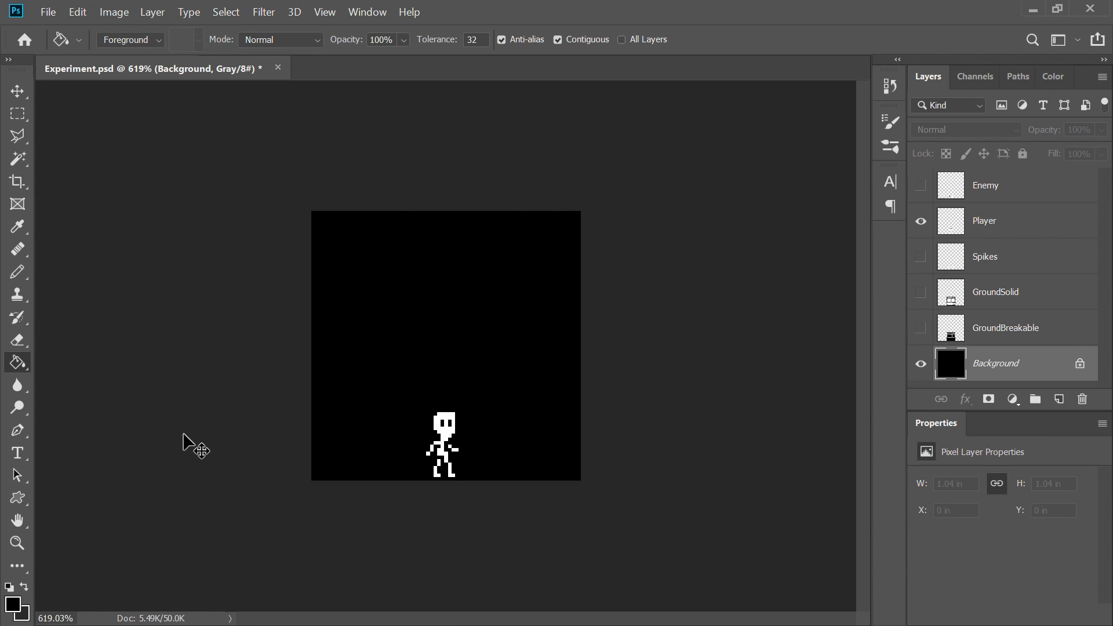
{"action": "key", "text": "alt+BackSpace"}
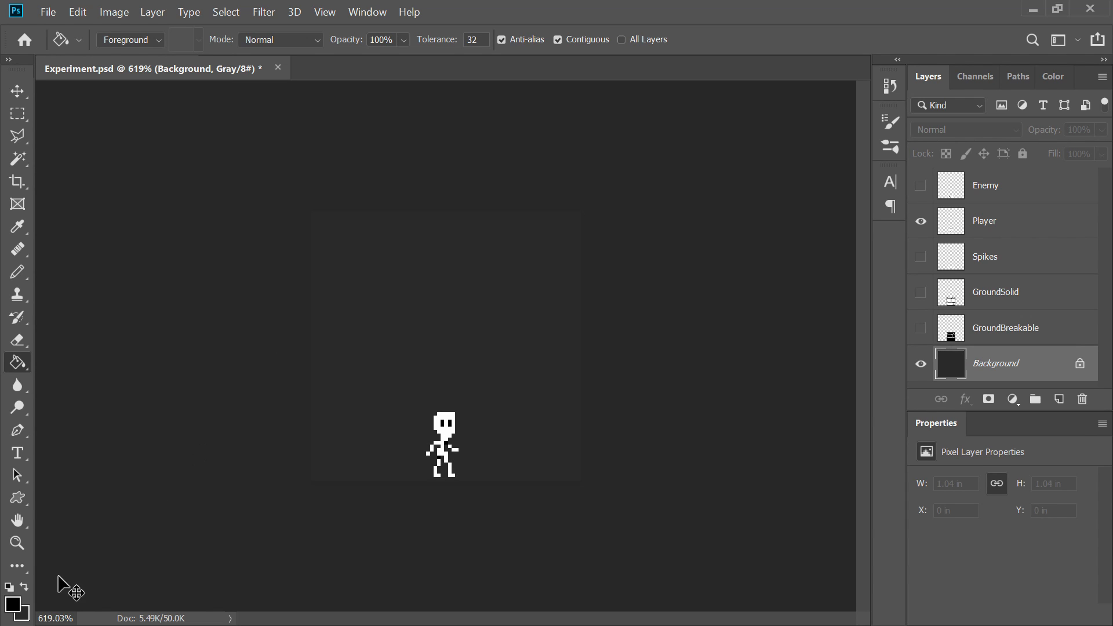
{"action": "left_click", "coordinate": [26, 586]}
{"action": "key", "text": "ctrl+a"}
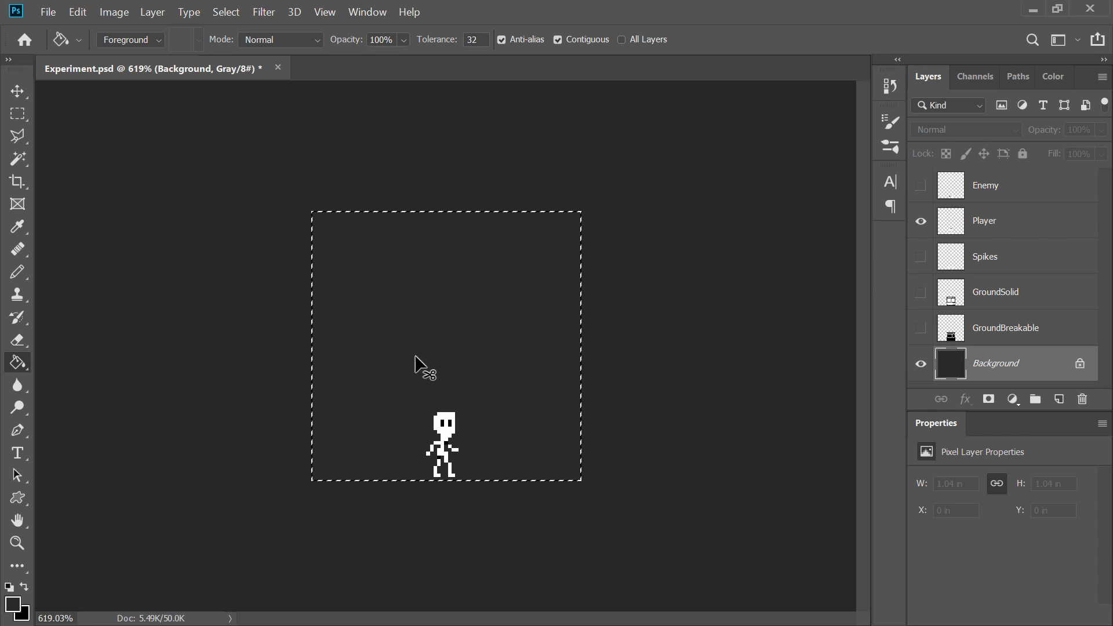
{"action": "key", "text": "ctrl+x"}
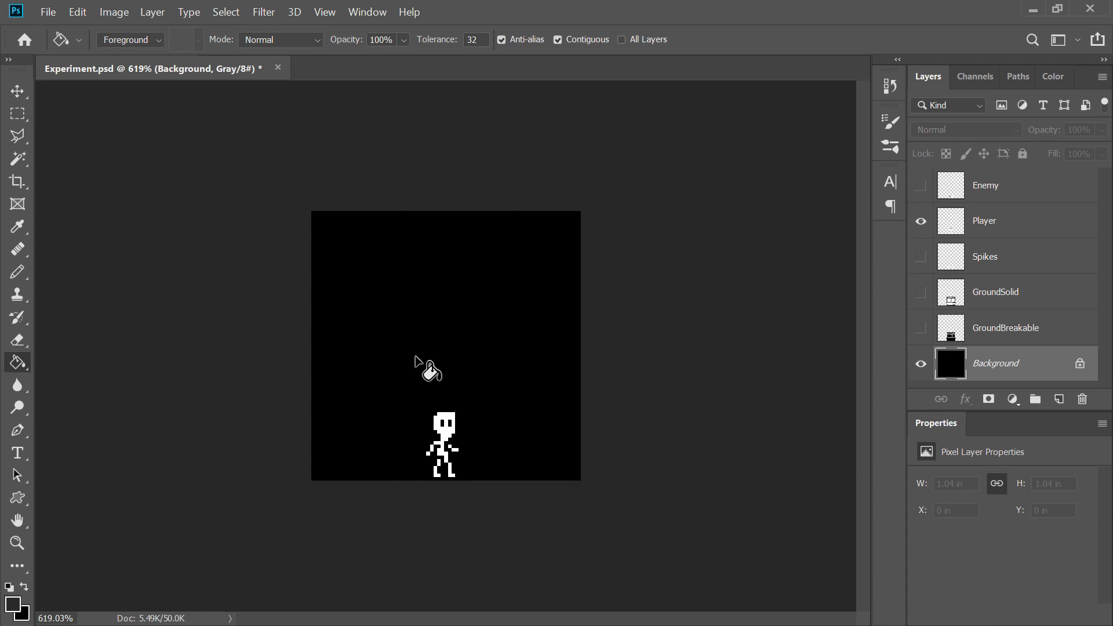
Step: Hide the Player layer, then show and select the GroundBreakable layer
{"action": "scroll", "coordinate": [415, 357], "scroll_direction": "up", "scroll_amount": 2}
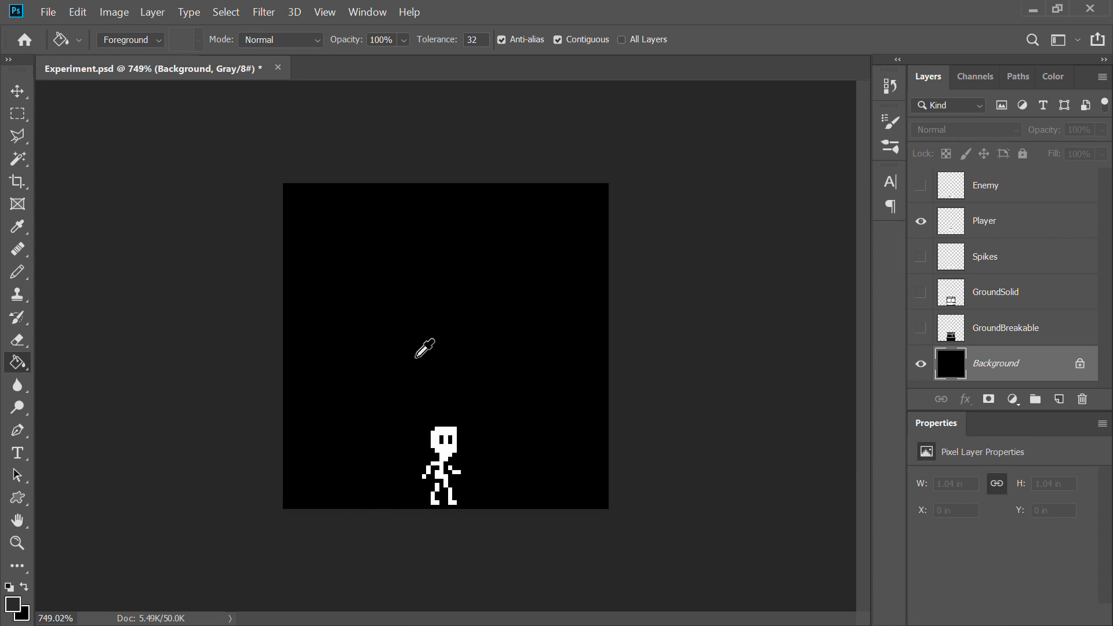
{"action": "key", "text": "v"}
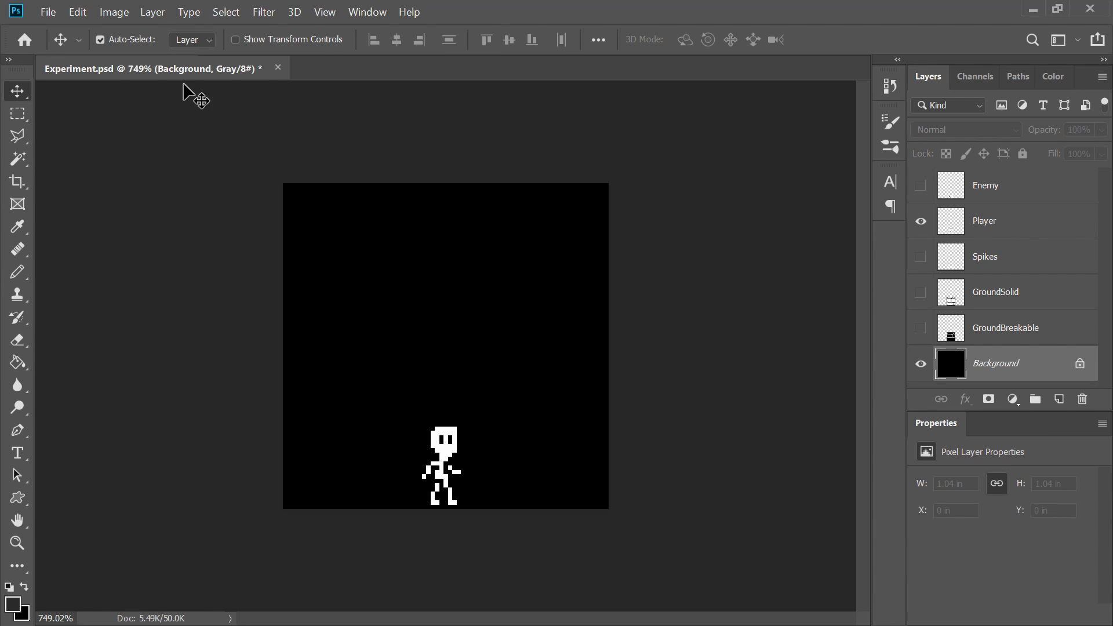
{"action": "left_click", "coordinate": [920, 221]}
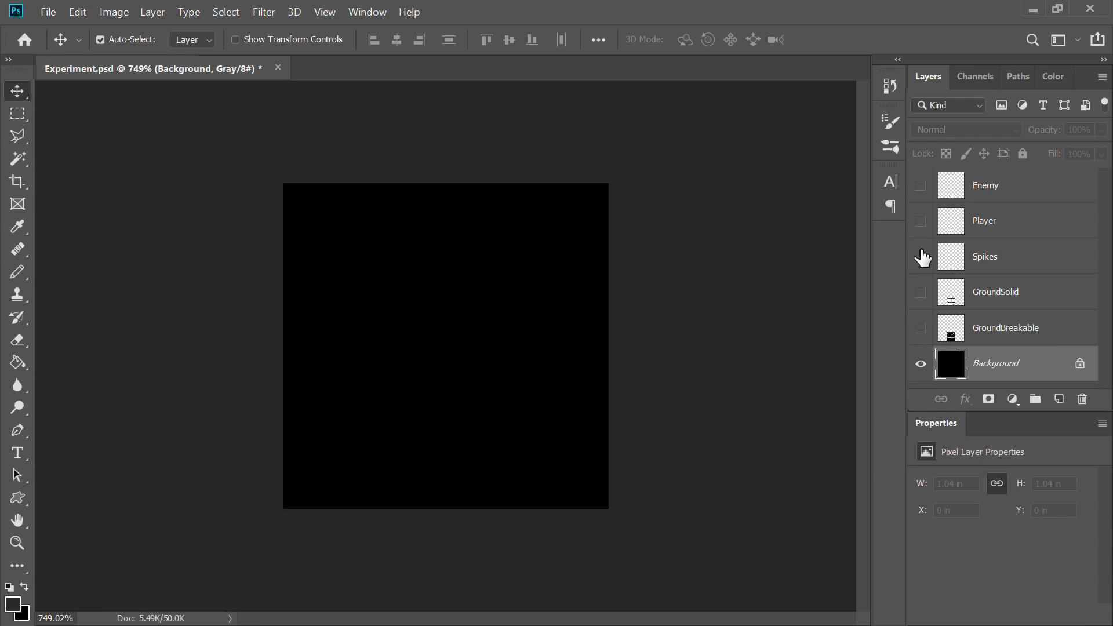
{"action": "left_click", "coordinate": [920, 328]}
{"action": "left_click", "coordinate": [1038, 335]}
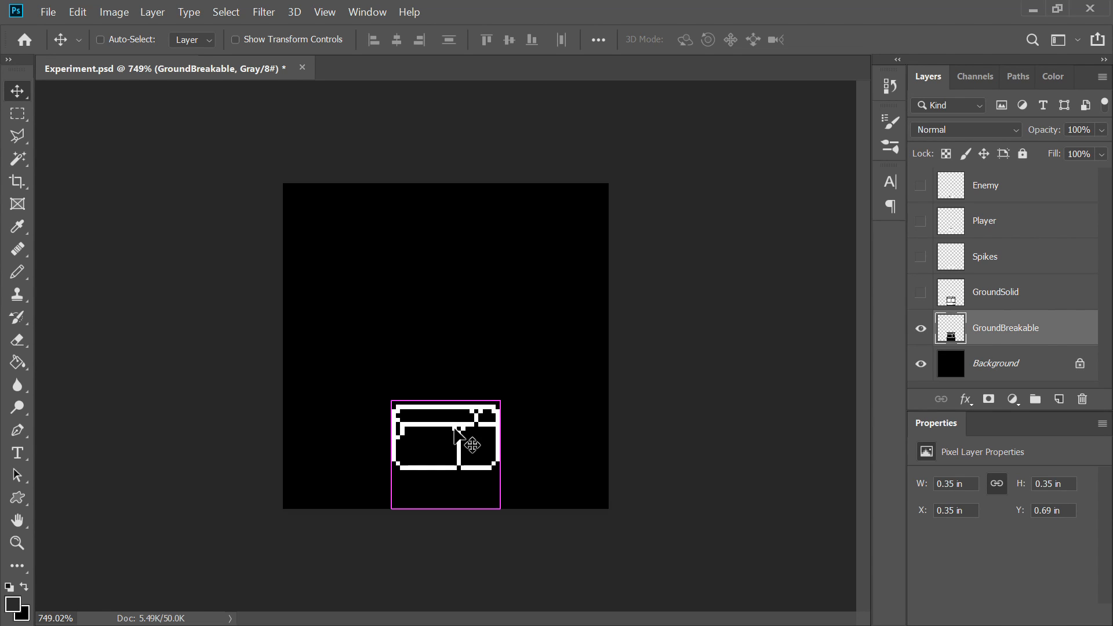
Step: Move the GroundBreakable tile to the canvas's bottom-left corner with Free Transform
{"action": "key", "text": "ctrl+t"}
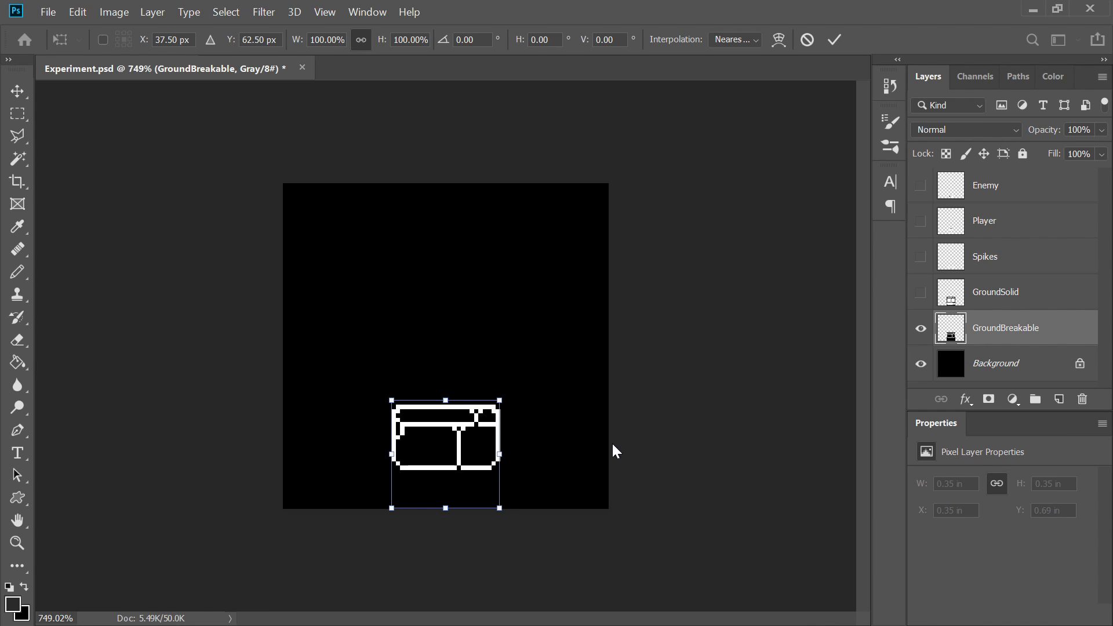
{"action": "left_click_drag", "start_coordinate": [464, 440], "coordinate": [360, 456]}
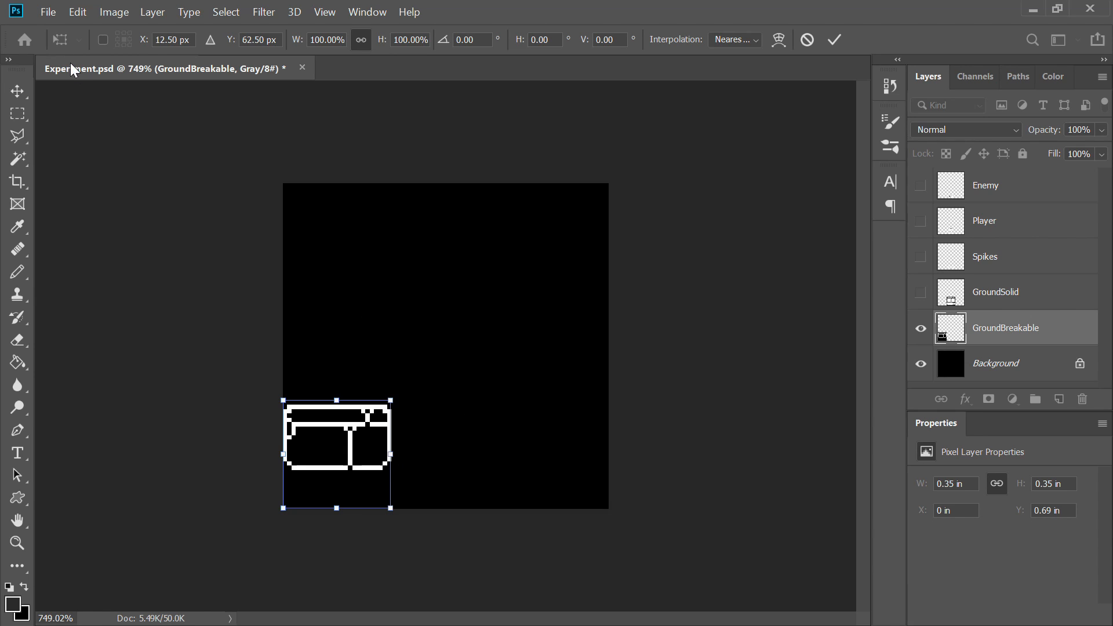
{"action": "left_click", "coordinate": [16, 115]}
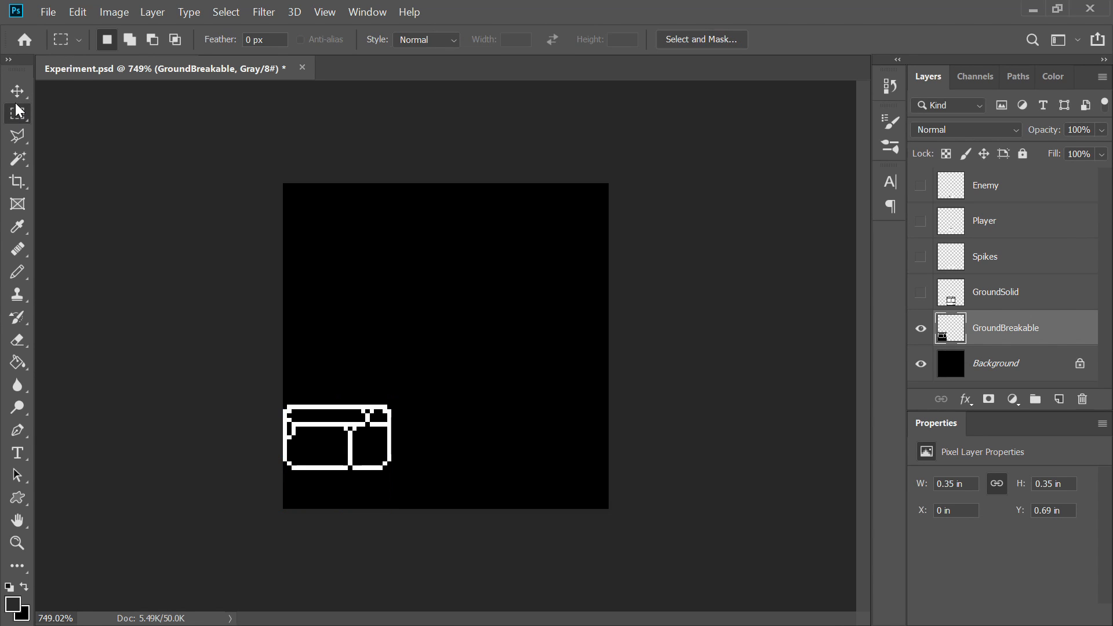
Step: Show the GroundSolid layer and duplicate the GroundBreakable layer
{"action": "left_click", "coordinate": [920, 293]}
{"action": "left_click", "coordinate": [980, 299]}
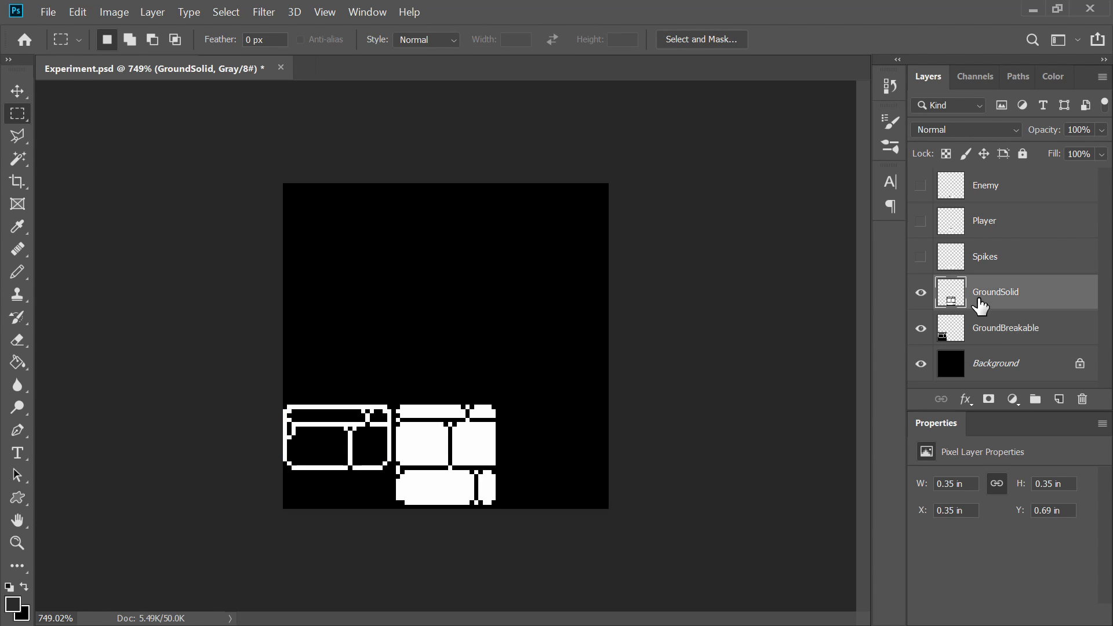
{"action": "right_click", "coordinate": [1003, 328]}
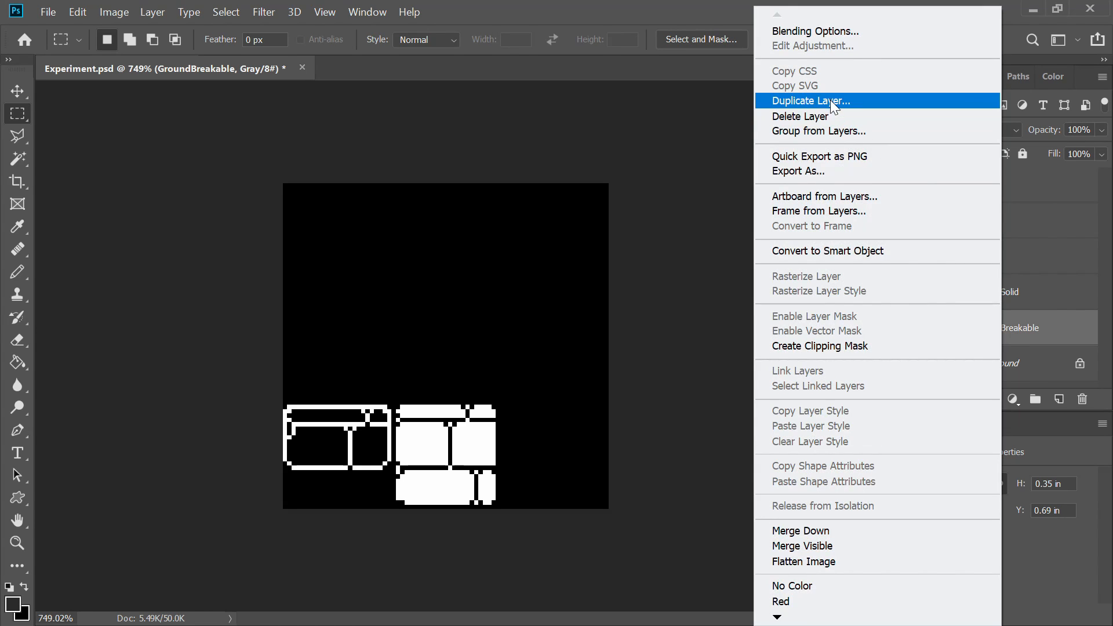
{"action": "left_click", "coordinate": [830, 100]}
{"action": "left_click", "coordinate": [1023, 171]}
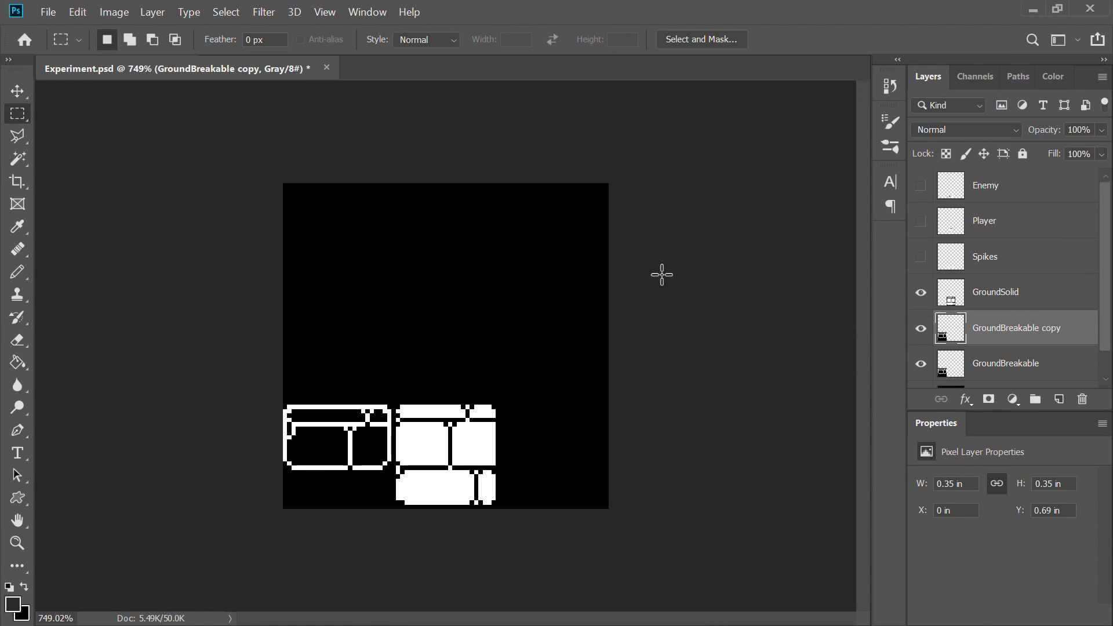
Step: Move the GroundBreakable copy tile to the canvas's bottom-right corner with Free Transform
{"action": "key", "text": "ctrl+t"}
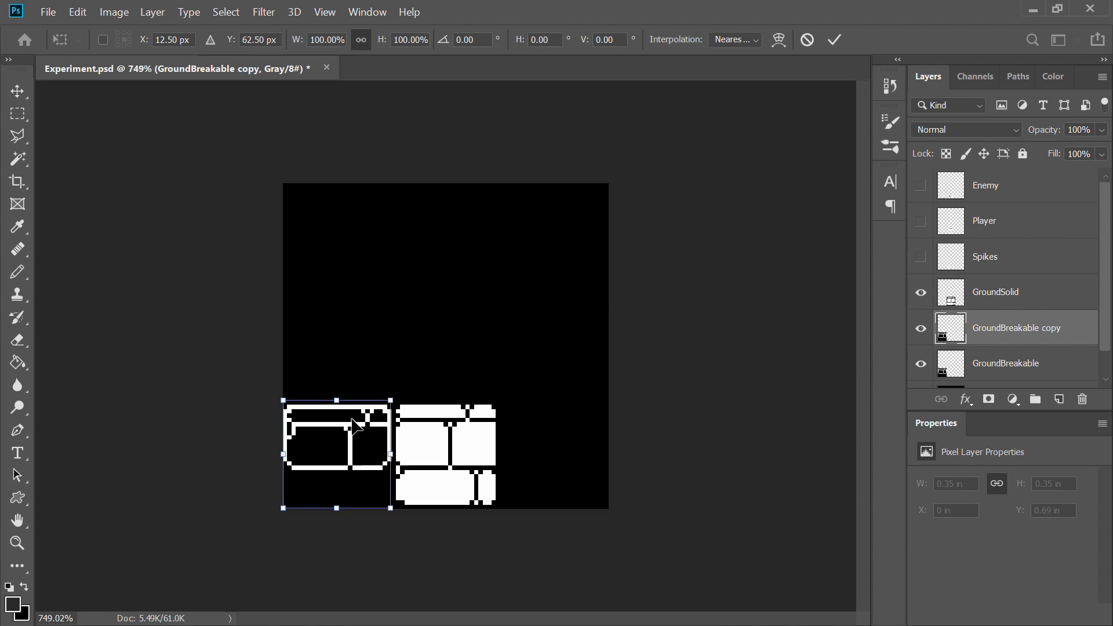
{"action": "left_click_drag", "start_coordinate": [352, 433], "coordinate": [569, 440]}
{"action": "key", "text": "Return"}
{"action": "key", "text": "m"}
{"action": "scroll", "coordinate": [412, 325], "scroll_direction": "down", "scroll_amount": 6}
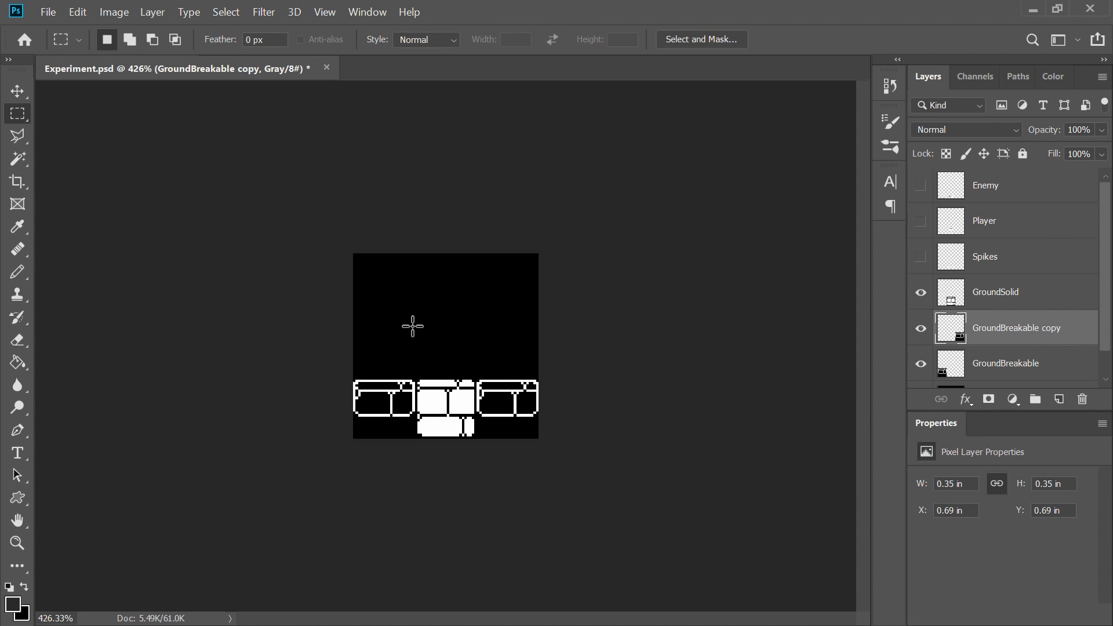
{"action": "scroll", "coordinate": [380, 416], "scroll_direction": "up", "scroll_amount": 6}
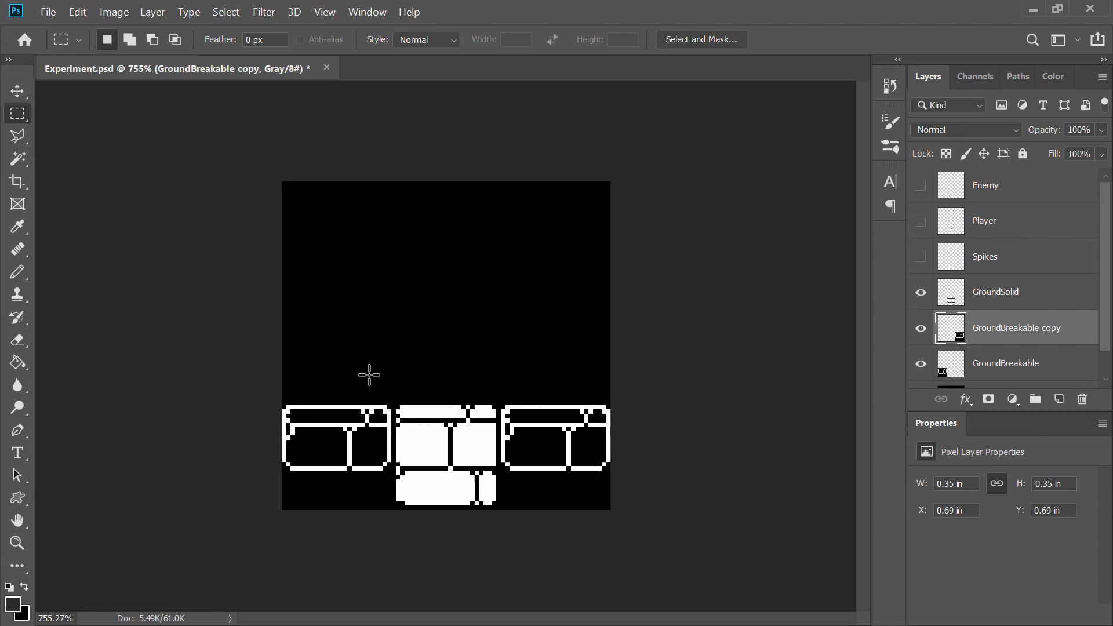
{"action": "scroll", "coordinate": [383, 344], "scroll_direction": "down", "scroll_amount": 2}
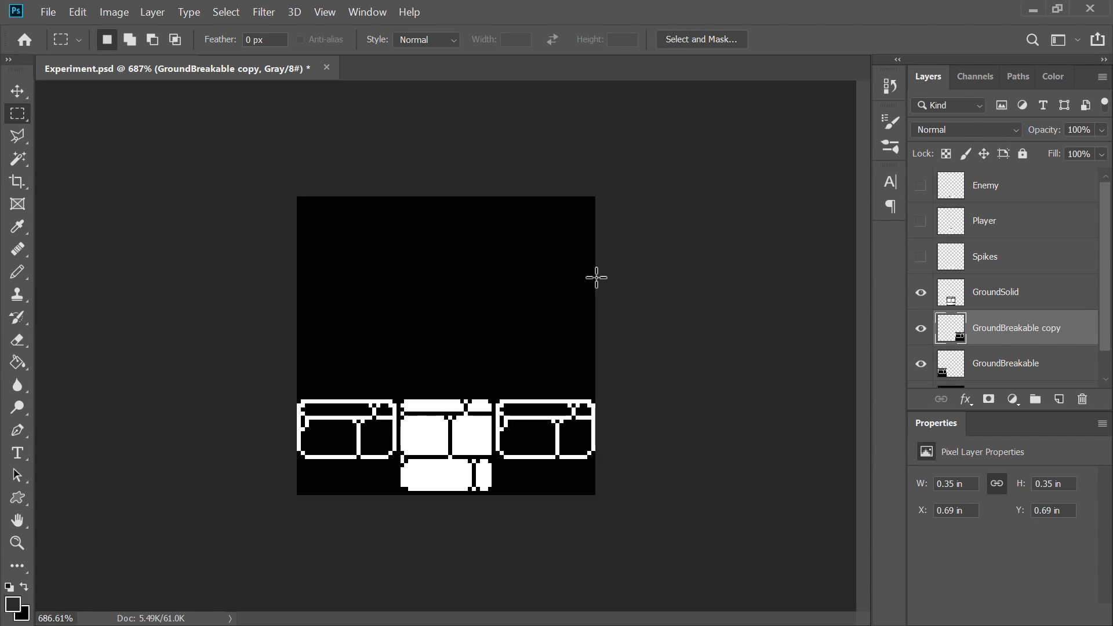
Step: Show and select the Spikes layer and switch to the Move tool
{"action": "left_click", "coordinate": [924, 255]}
{"action": "left_click", "coordinate": [985, 261]}
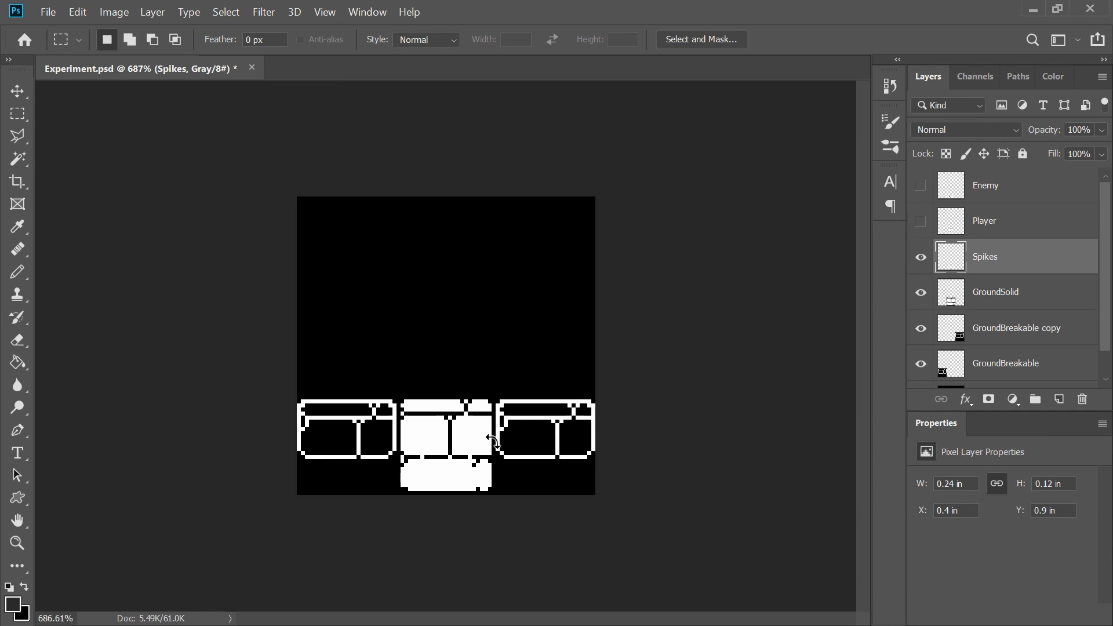
{"action": "key", "text": "ctrl+t"}
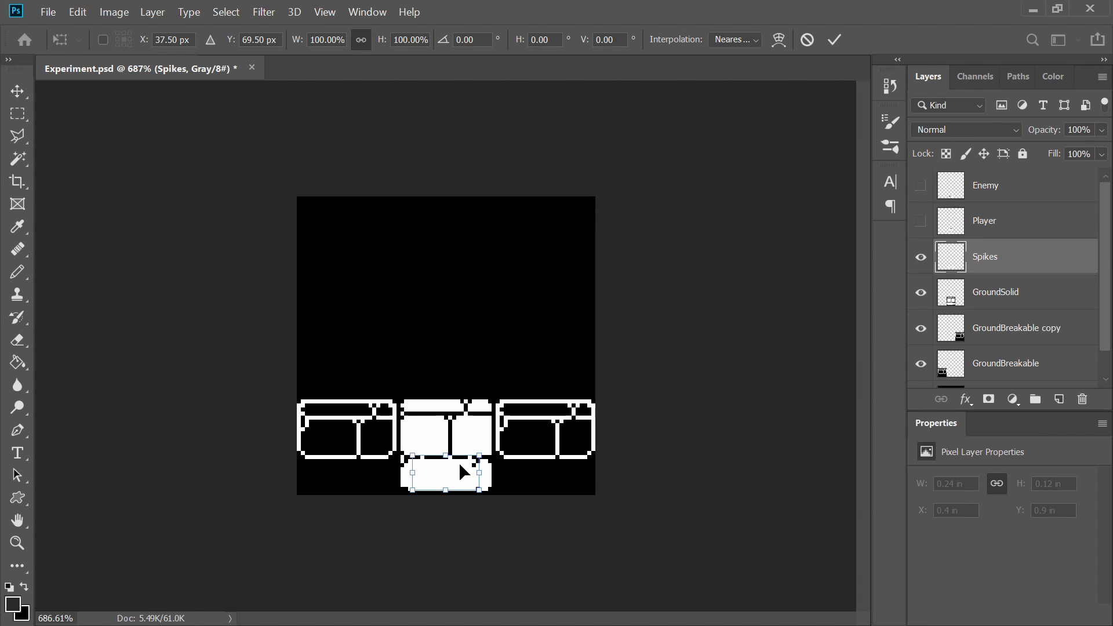
{"action": "key", "text": "Return"}
{"action": "left_click", "coordinate": [16, 93]}
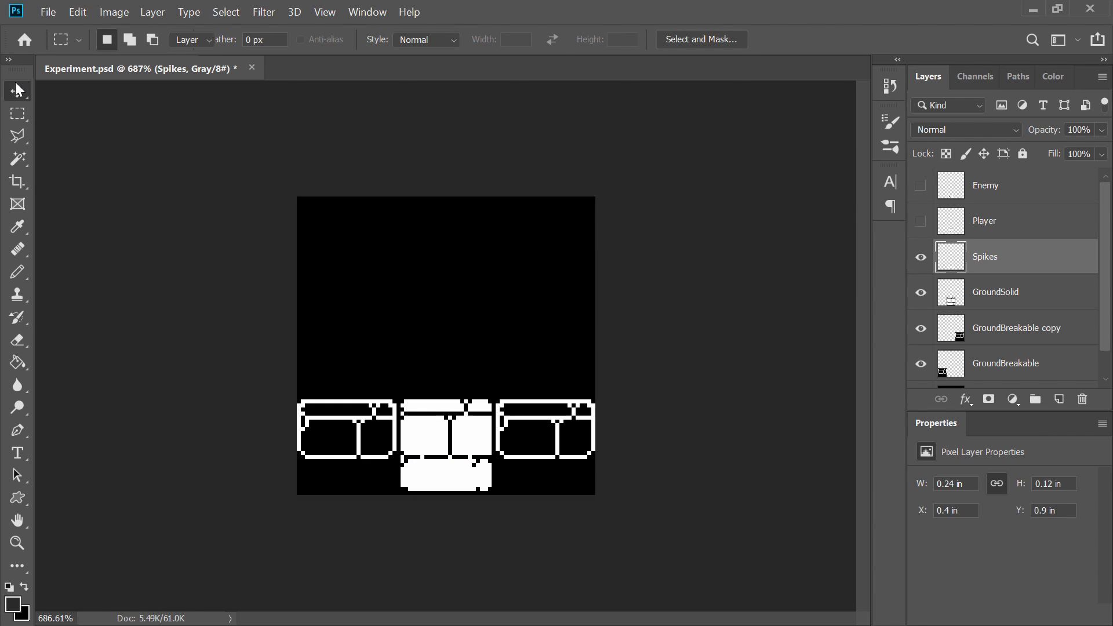
{"action": "key", "text": "ctrl+t"}
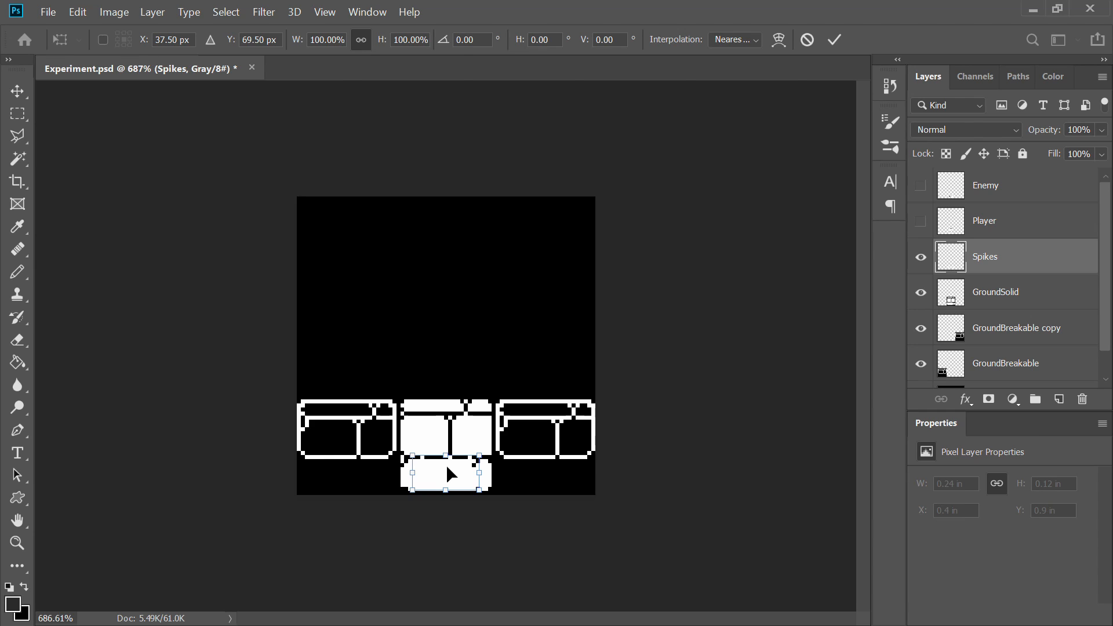
{"action": "key", "text": "Return"}
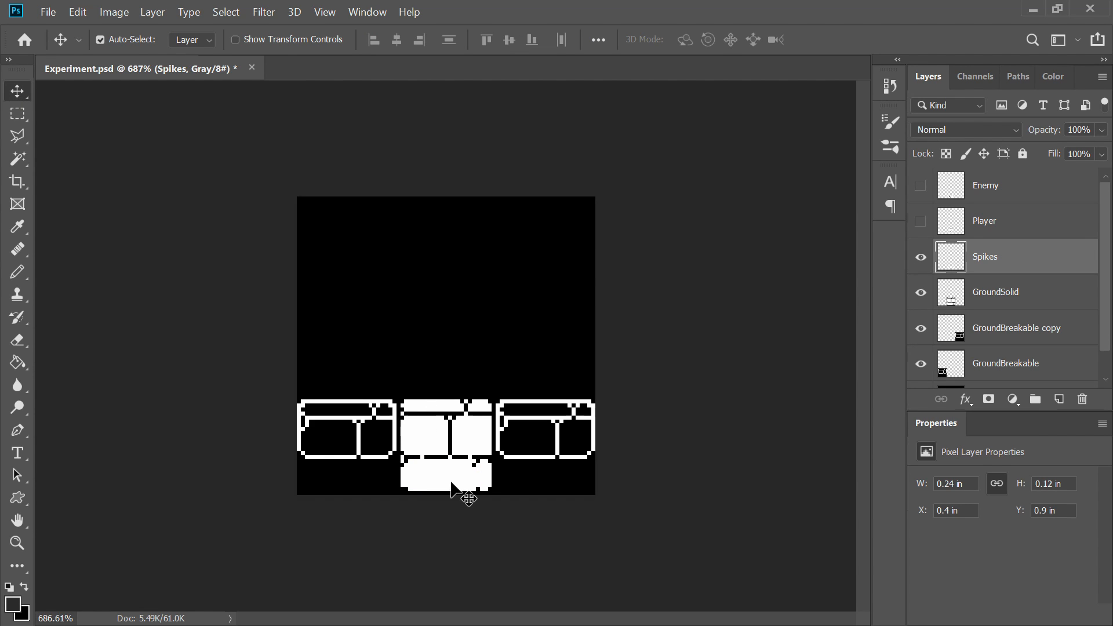
{"action": "left_click_drag", "start_coordinate": [453, 481], "coordinate": [459, 446]}
{"action": "key", "text": "ctrl+z"}
{"action": "left_click", "coordinate": [1015, 255]}
{"action": "key", "text": "ctrl+z"}
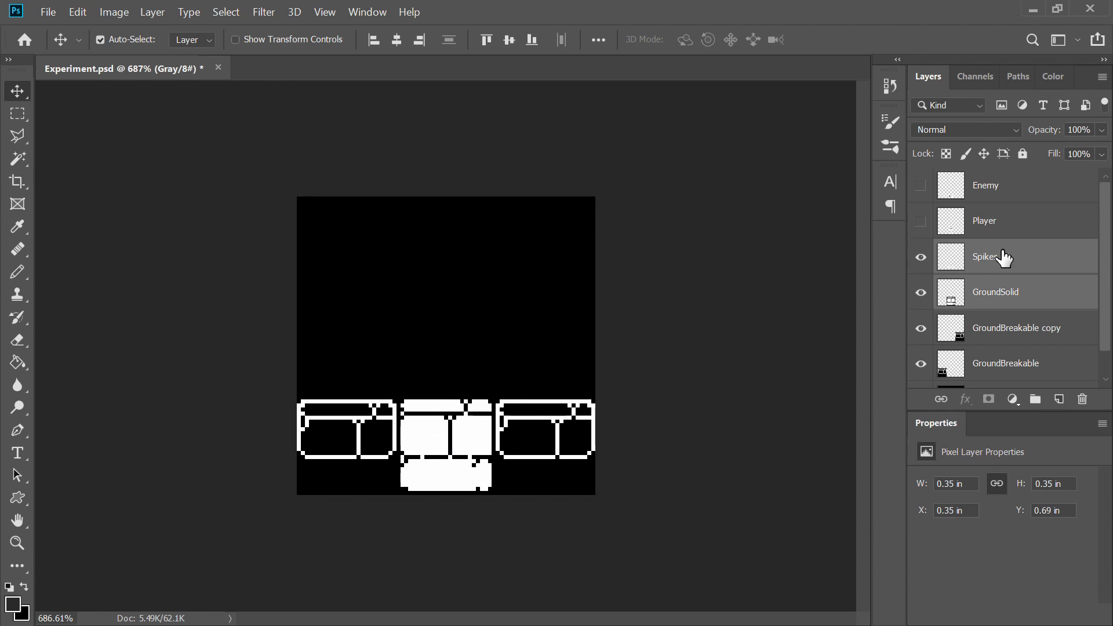
Step: Move the spikes up onto the top of the middle ground tile, hiding GroundSolid while dragging and showing it again
{"action": "left_click", "coordinate": [1003, 254]}
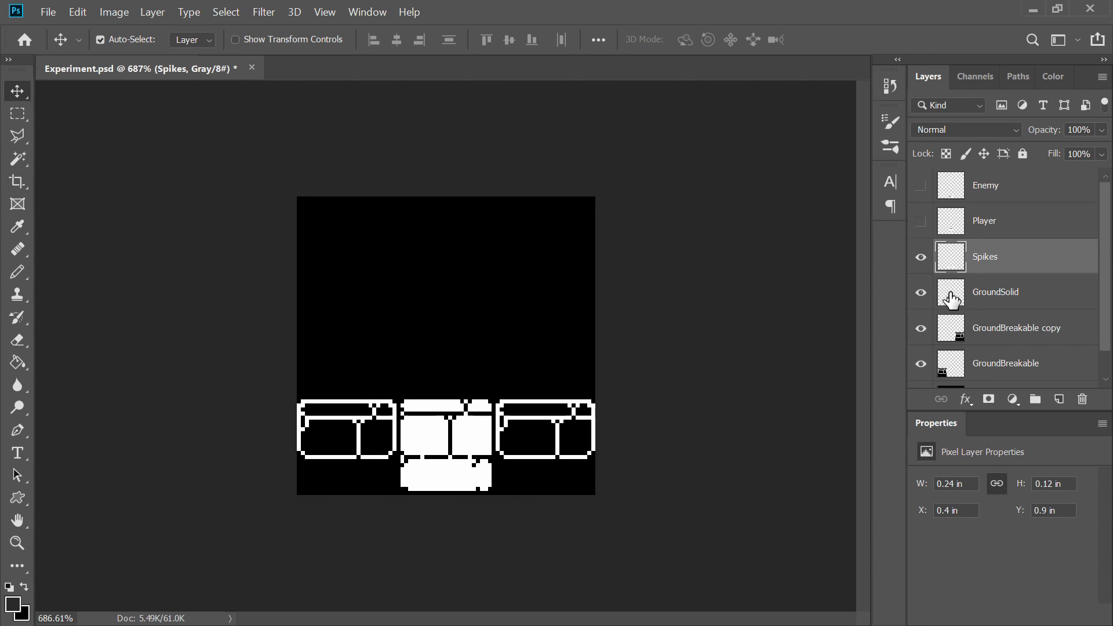
{"action": "left_click", "coordinate": [920, 293]}
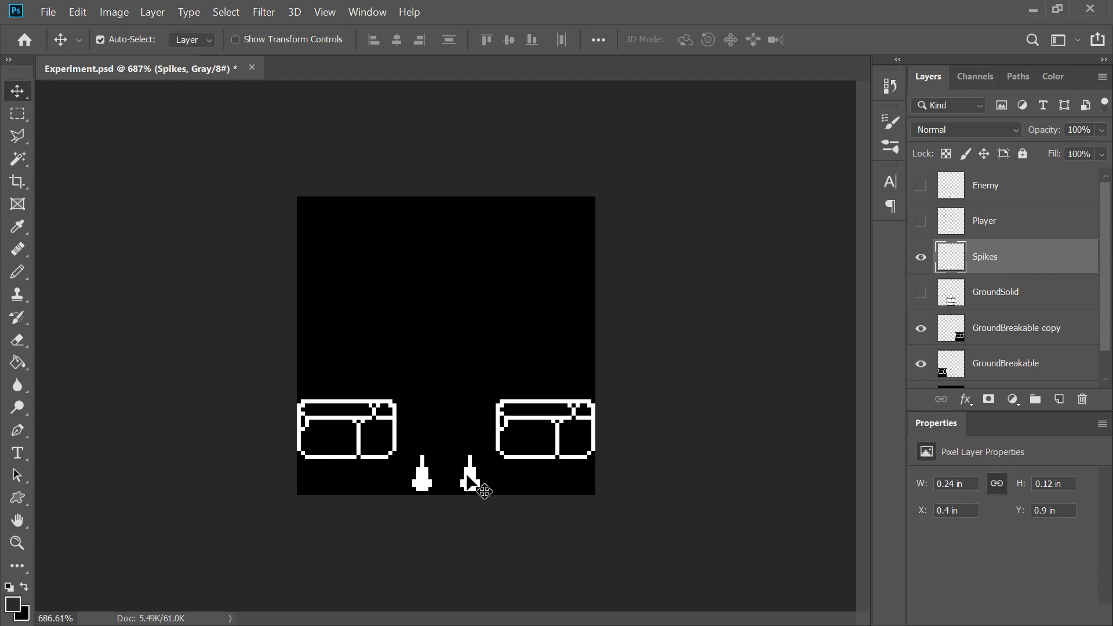
{"action": "left_click_drag", "start_coordinate": [470, 476], "coordinate": [474, 373]}
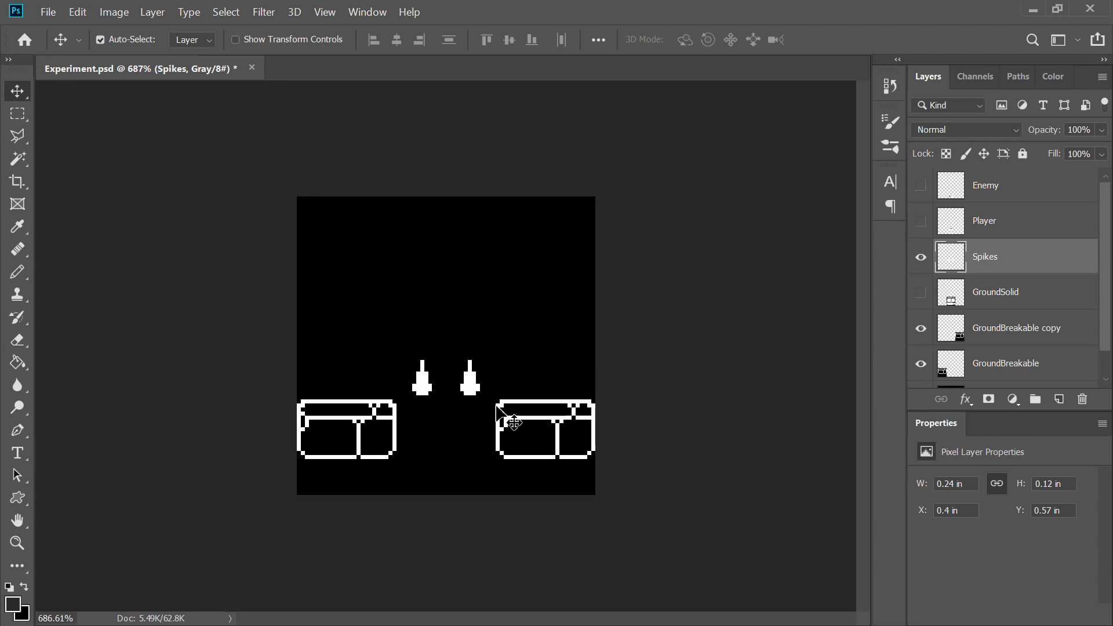
{"action": "left_click", "coordinate": [921, 292]}
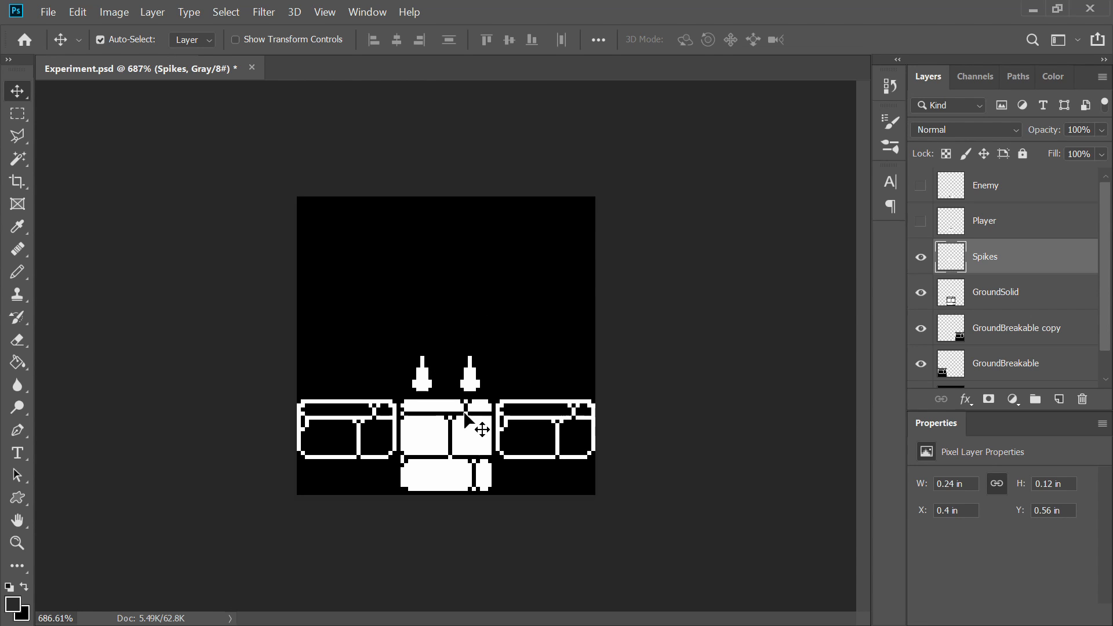
{"action": "key", "text": "Down"}
Step: Show the Player layer and move the player onto the left ground tile with Free Transform
{"action": "scroll", "coordinate": [504, 298], "scroll_direction": "down", "scroll_amount": 3}
{"action": "scroll", "coordinate": [500, 313], "scroll_direction": "up", "scroll_amount": 2}
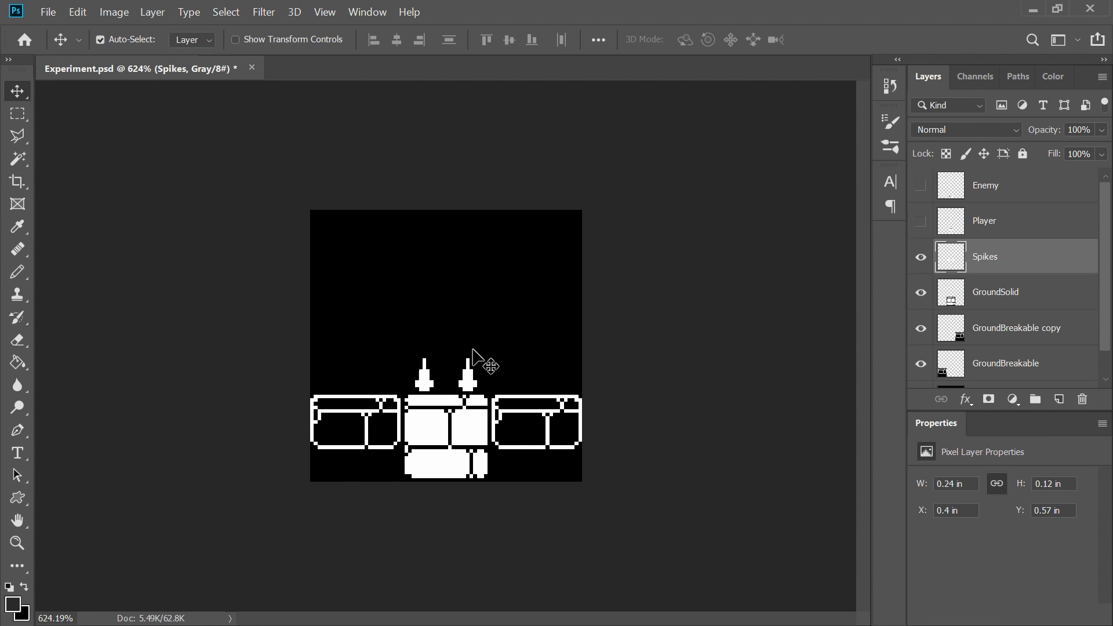
{"action": "scroll", "coordinate": [472, 352], "scroll_direction": "up", "scroll_amount": 1}
{"action": "scroll", "coordinate": [473, 353], "scroll_direction": "down", "scroll_amount": 1}
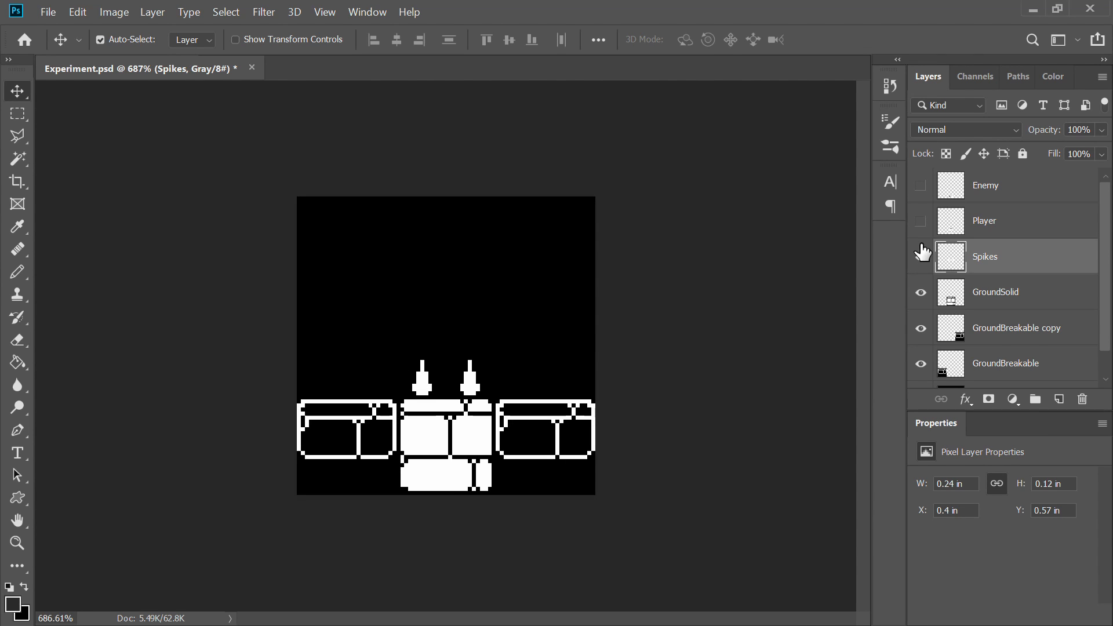
{"action": "left_click", "coordinate": [966, 225]}
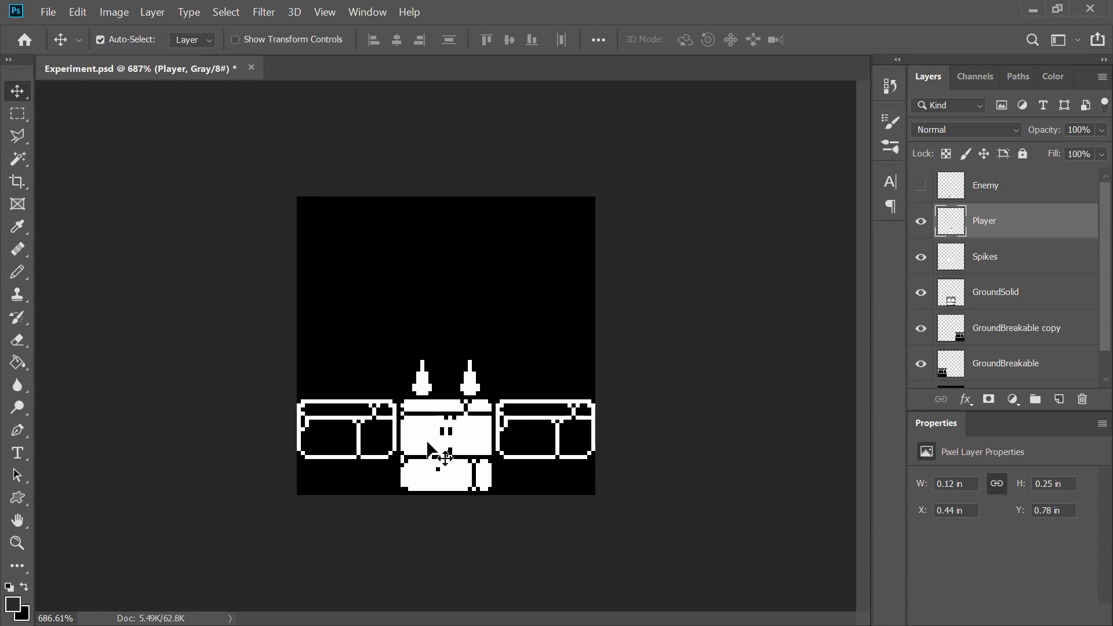
{"action": "key", "text": "ctrl+t"}
{"action": "left_click_drag", "start_coordinate": [443, 443], "coordinate": [356, 336]}
{"action": "key", "text": "Return"}
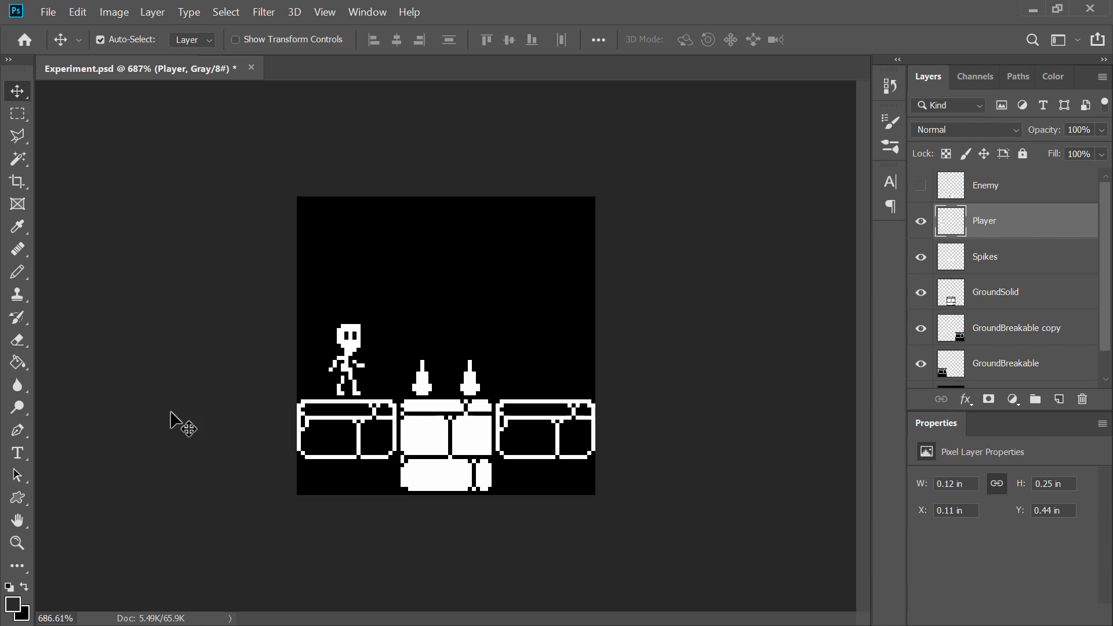
Step: Show and select the Enemy layer and move the enemy onto the right ground tile
{"action": "left_click", "coordinate": [921, 185]}
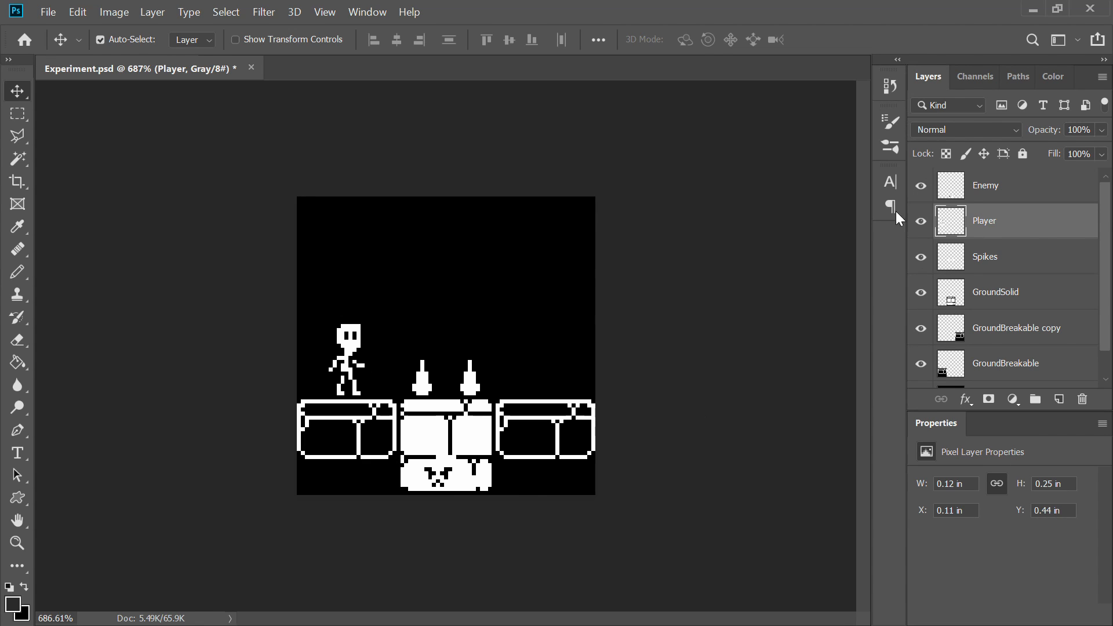
{"action": "key", "text": "ctrl+t"}
{"action": "key", "text": "Return"}
{"action": "left_click", "coordinate": [1008, 189]}
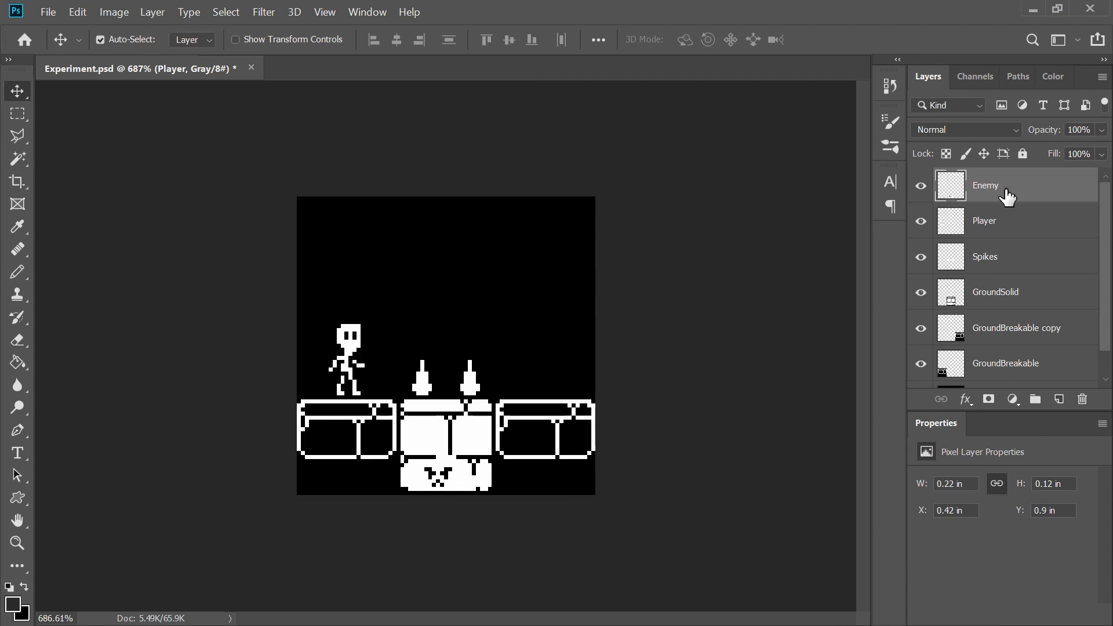
{"action": "key", "text": "ctrl+t"}
{"action": "left_click_drag", "start_coordinate": [454, 460], "coordinate": [551, 364]}
{"action": "key", "text": "Return"}
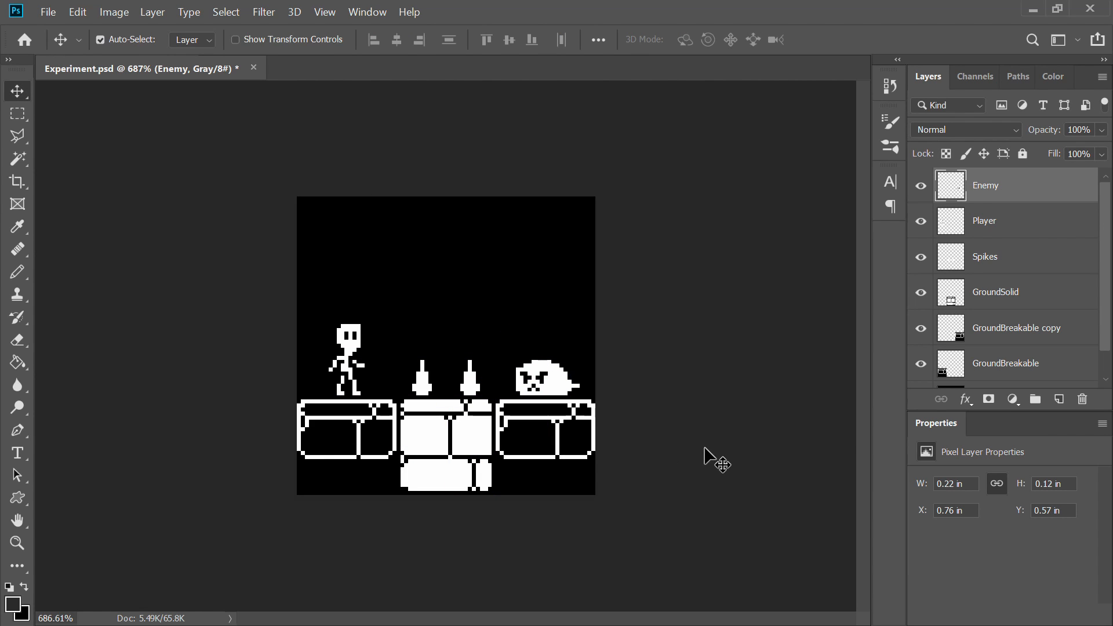
{"action": "key", "text": "ctrl+z"}
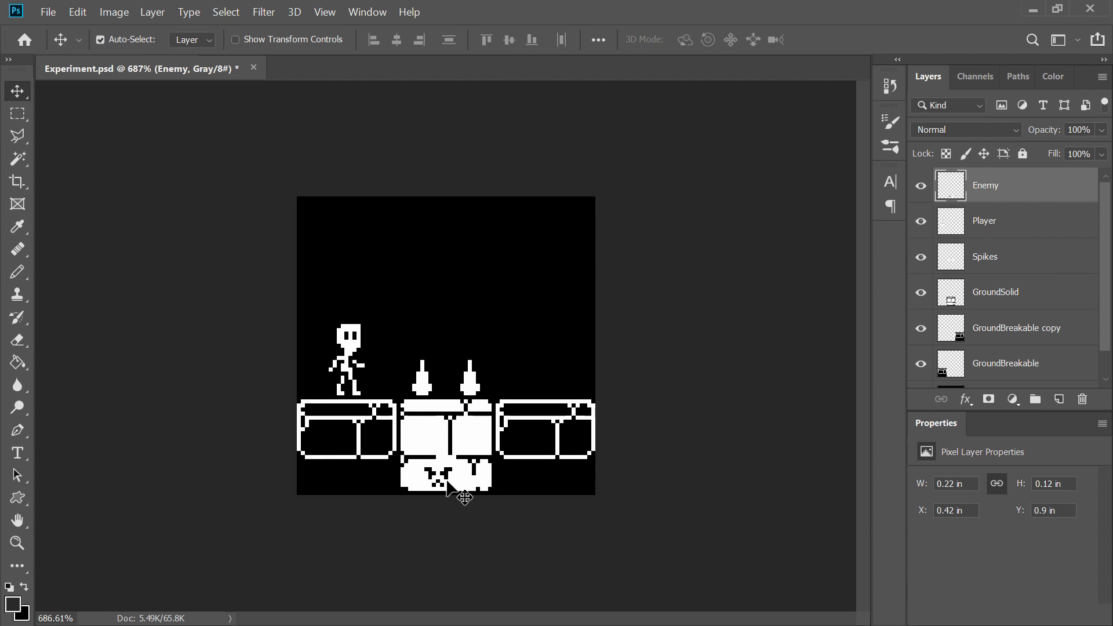
{"action": "left_click_drag", "start_coordinate": [462, 495], "coordinate": [547, 385]}
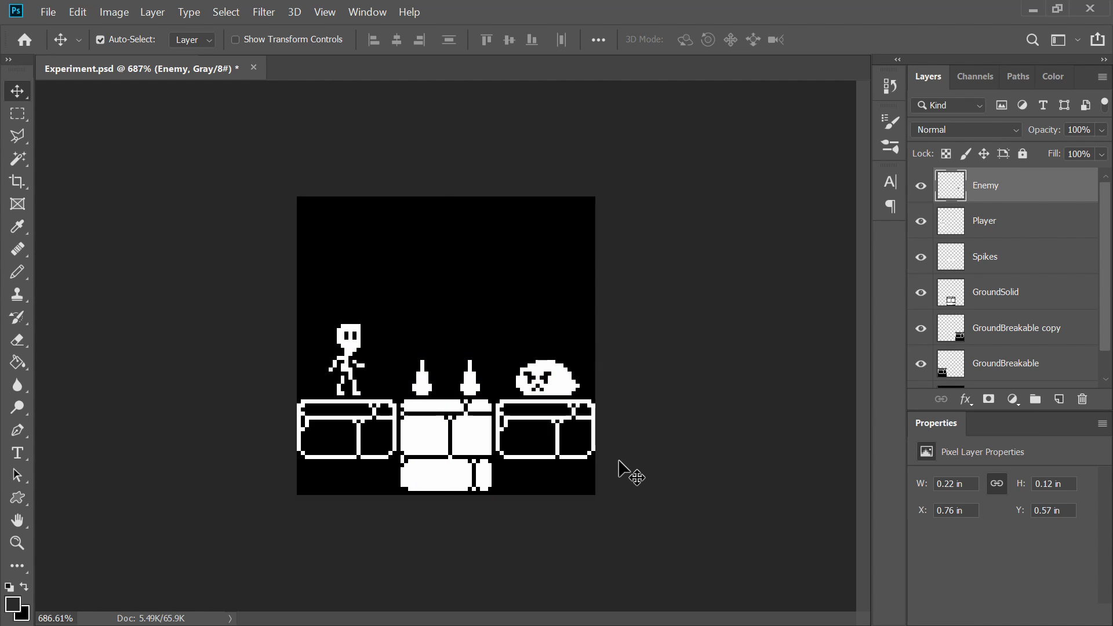
Step: Move the Player layer above the Enemy layer and reposition the player on the left ground tile
{"action": "scroll", "coordinate": [510, 249], "scroll_direction": "down", "scroll_amount": 5}
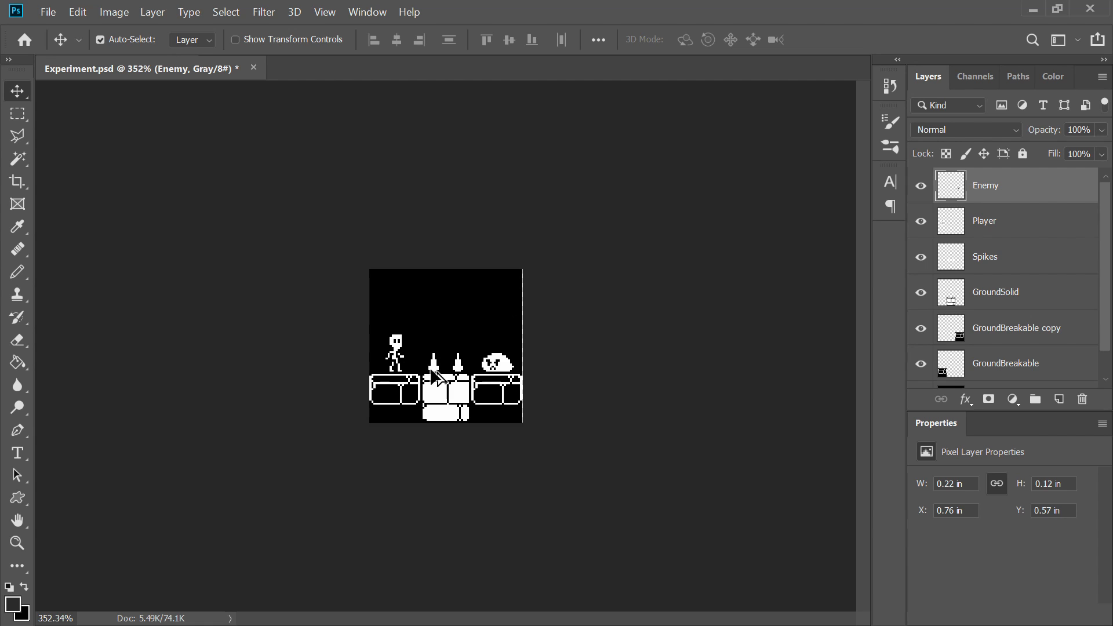
{"action": "scroll", "coordinate": [390, 323], "scroll_direction": "up", "scroll_amount": 5}
{"action": "scroll", "coordinate": [377, 260], "scroll_direction": "down", "scroll_amount": 1}
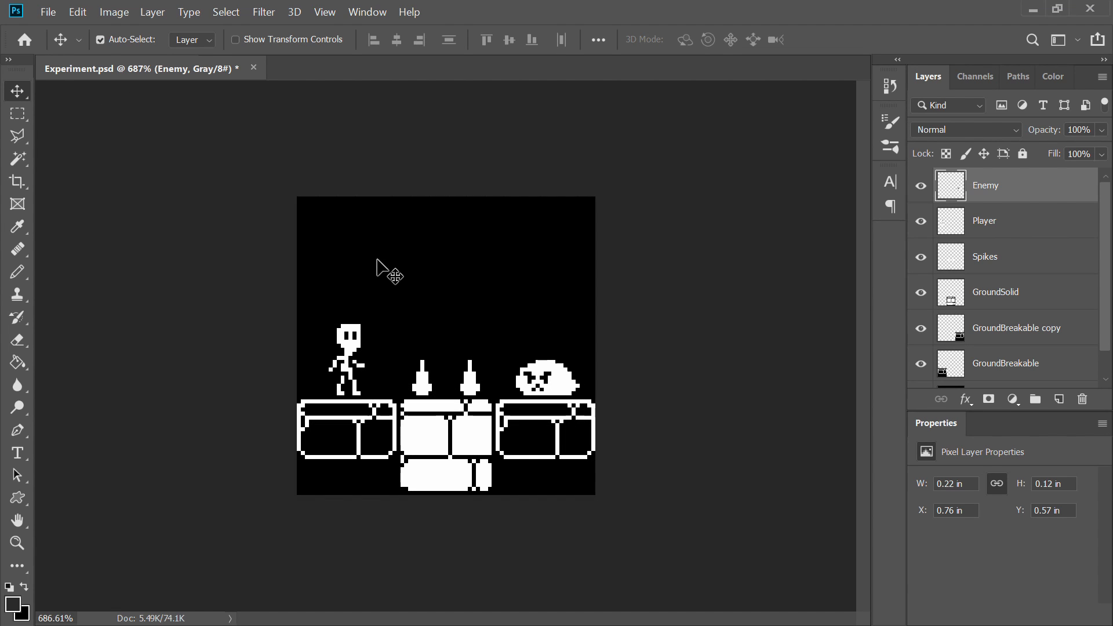
{"action": "scroll", "coordinate": [377, 264], "scroll_direction": "up", "scroll_amount": 1}
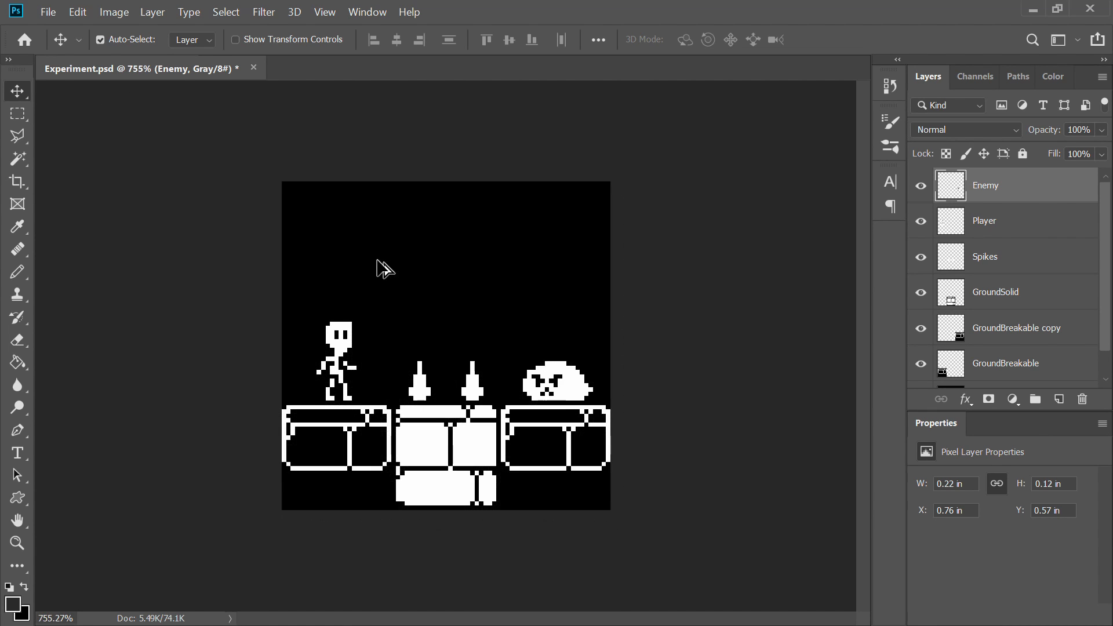
{"action": "scroll", "coordinate": [377, 264], "scroll_direction": "down", "scroll_amount": 1}
{"action": "scroll", "coordinate": [378, 262], "scroll_direction": "up", "scroll_amount": 1}
{"action": "left_click_drag", "start_coordinate": [1005, 224], "coordinate": [992, 180]}
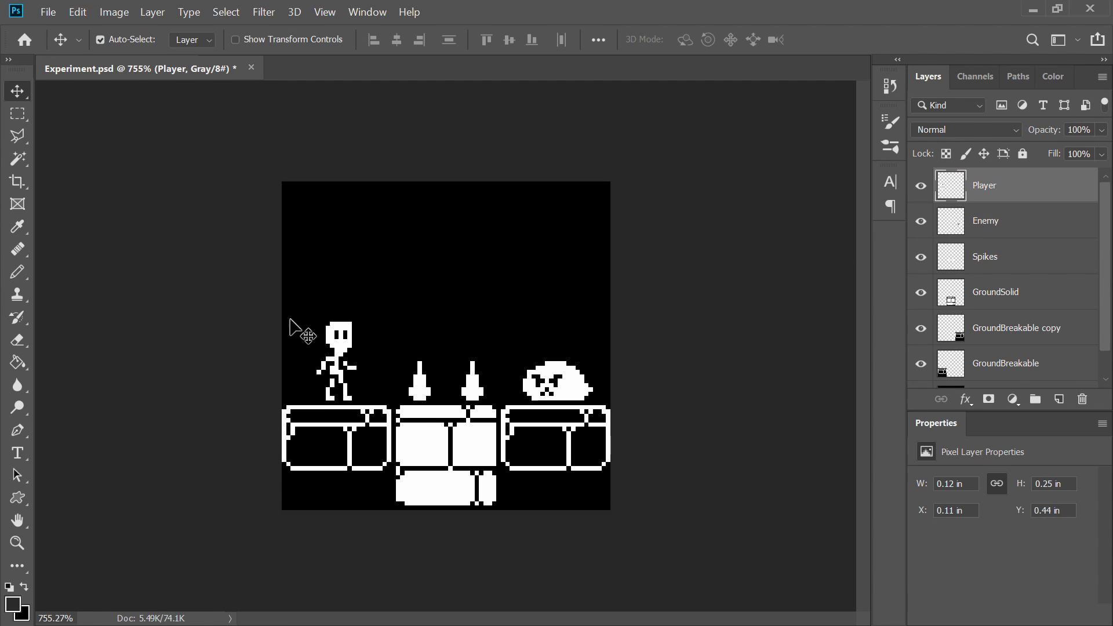
{"action": "left_click_drag", "start_coordinate": [338, 348], "coordinate": [545, 253]}
{"action": "left_click_drag", "start_coordinate": [410, 260], "coordinate": [330, 348]}
Step: Try moving the left ground tile further down the canvas, undoing each attempt
{"action": "left_click", "coordinate": [986, 293]}
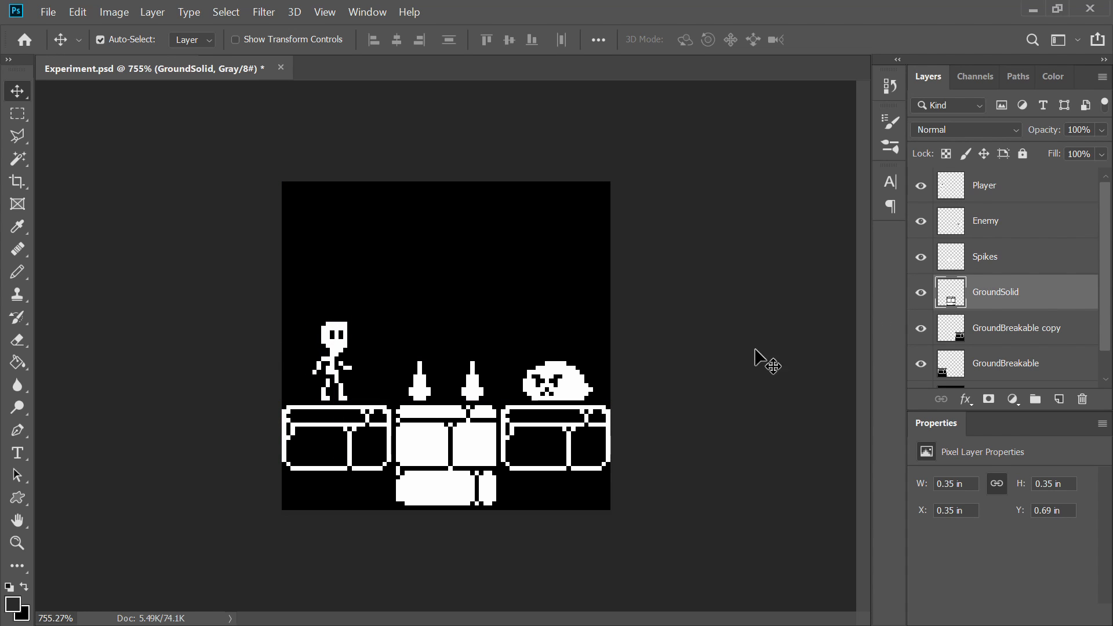
{"action": "left_click_drag", "start_coordinate": [362, 420], "coordinate": [352, 596]}
{"action": "key", "text": "ctrl+z"}
{"action": "left_click_drag", "start_coordinate": [349, 422], "coordinate": [353, 532]}
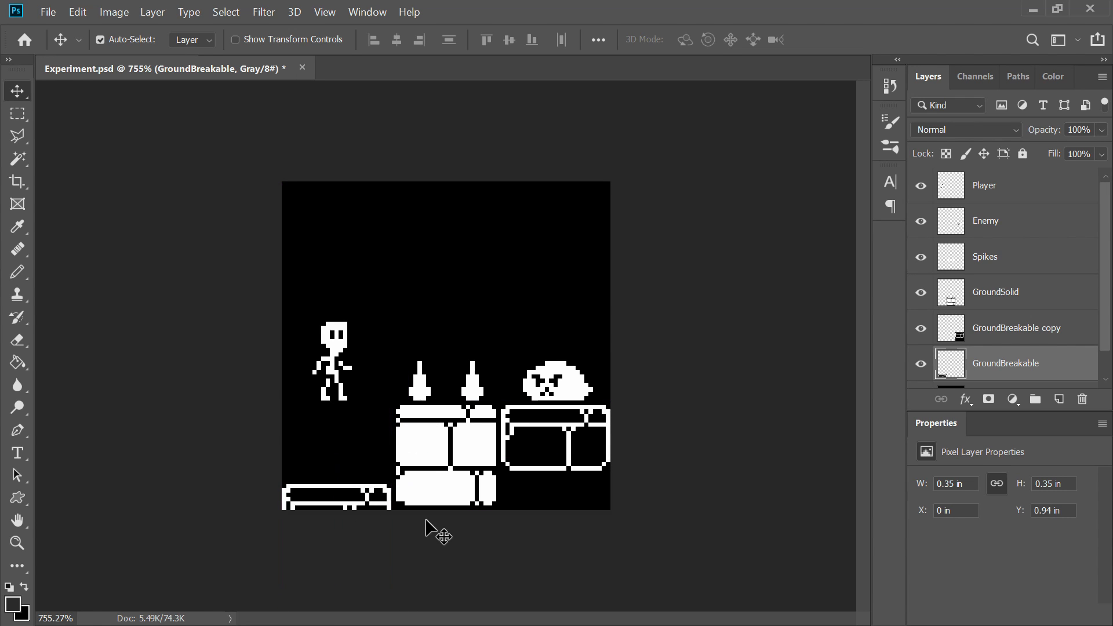
{"action": "key", "text": "ctrl+z"}
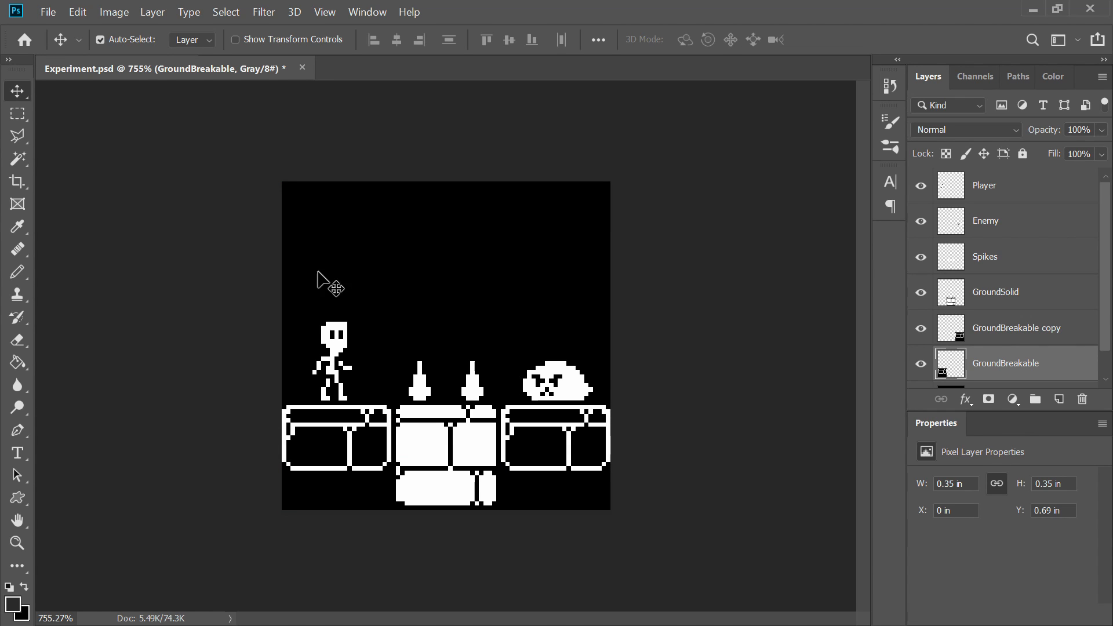
Step: Save the Experiment.psd document
{"action": "key", "text": "ctrl+plus"}
{"action": "key", "text": "ctrl+minus"}
{"action": "key", "text": "ctrl+s"}
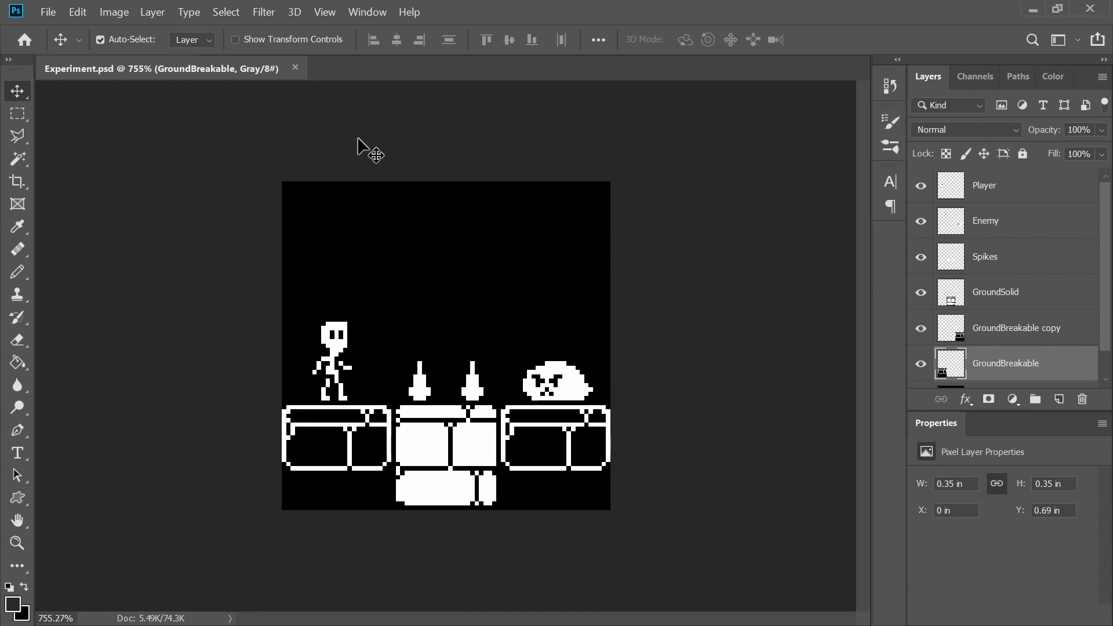